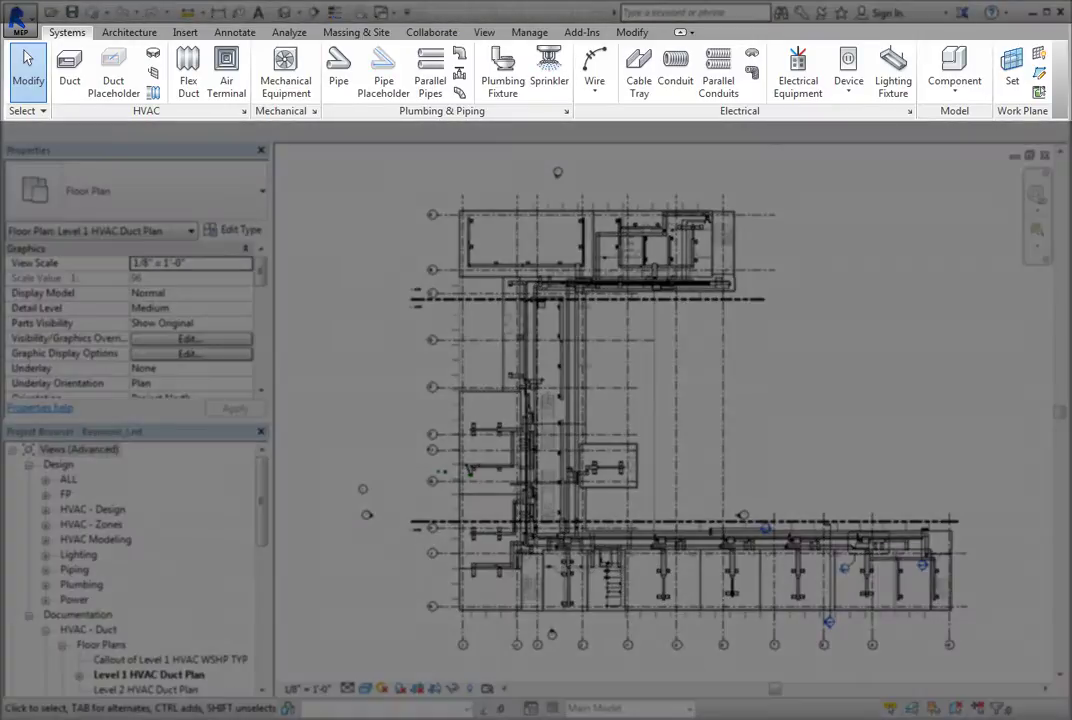
# Switch the ribbon to the View tab for the view and sheet composition commands.
pyautogui.click(484, 32)
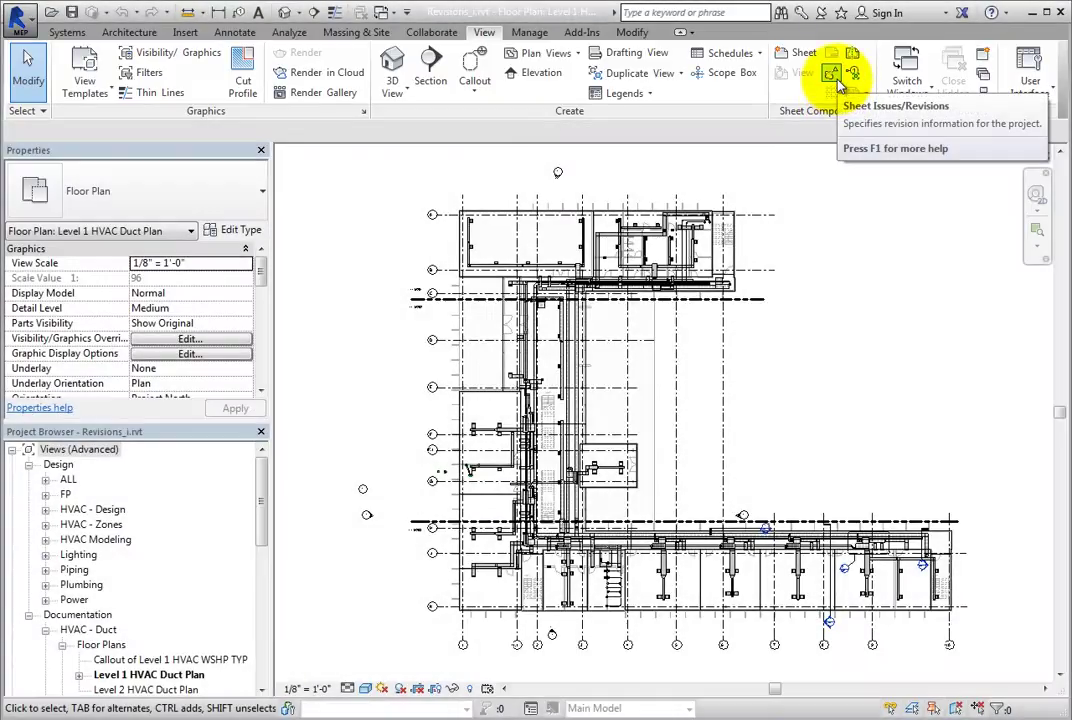
# In Sheet Issues/Revisions, give revision 1 the date 1/1/2020 and the description 'Addendum 1'.
pyautogui.click(831, 74)
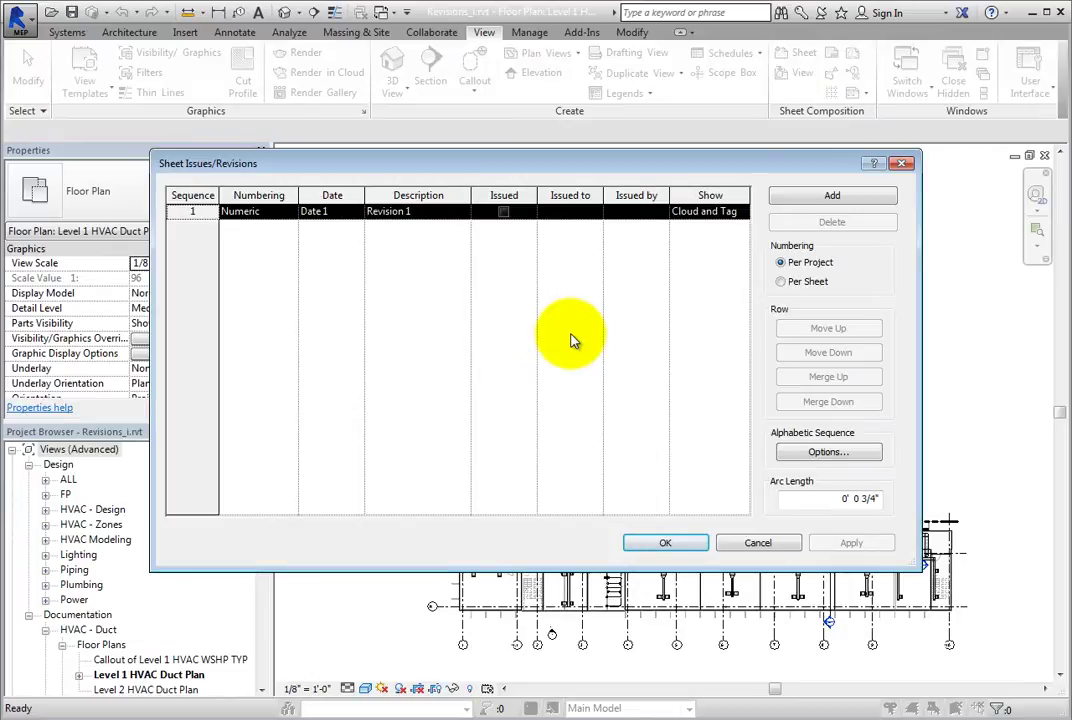
pyautogui.click(340, 212)
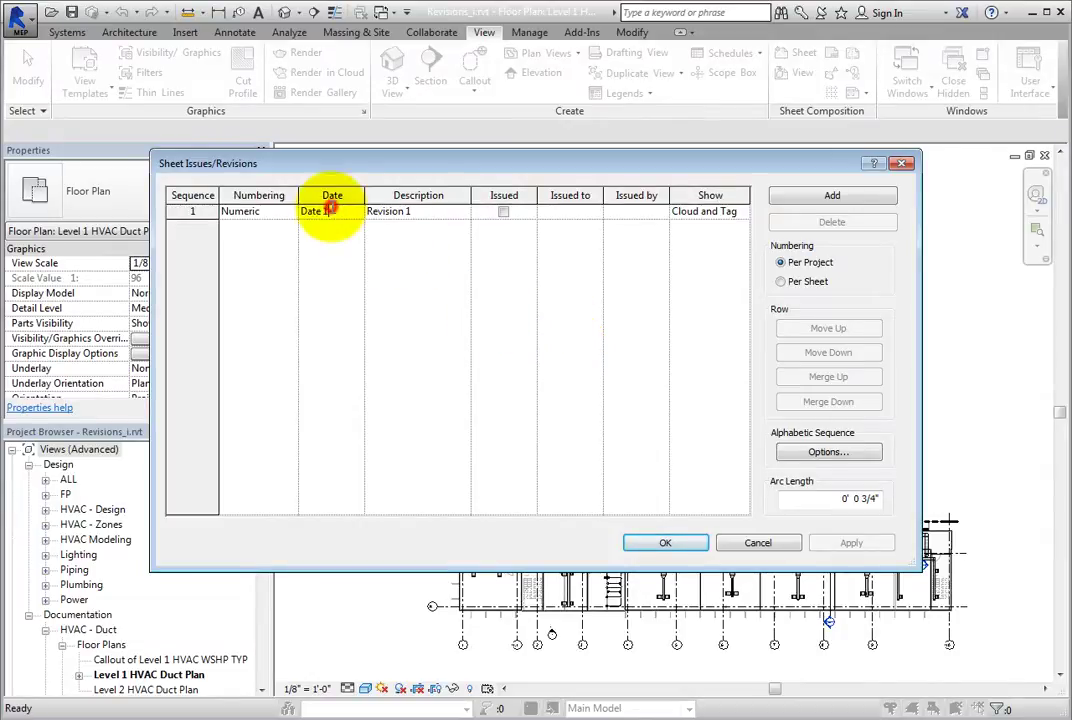
pyautogui.moveTo(346, 213); pyautogui.dragTo(298, 212)
pyautogui.write('1')
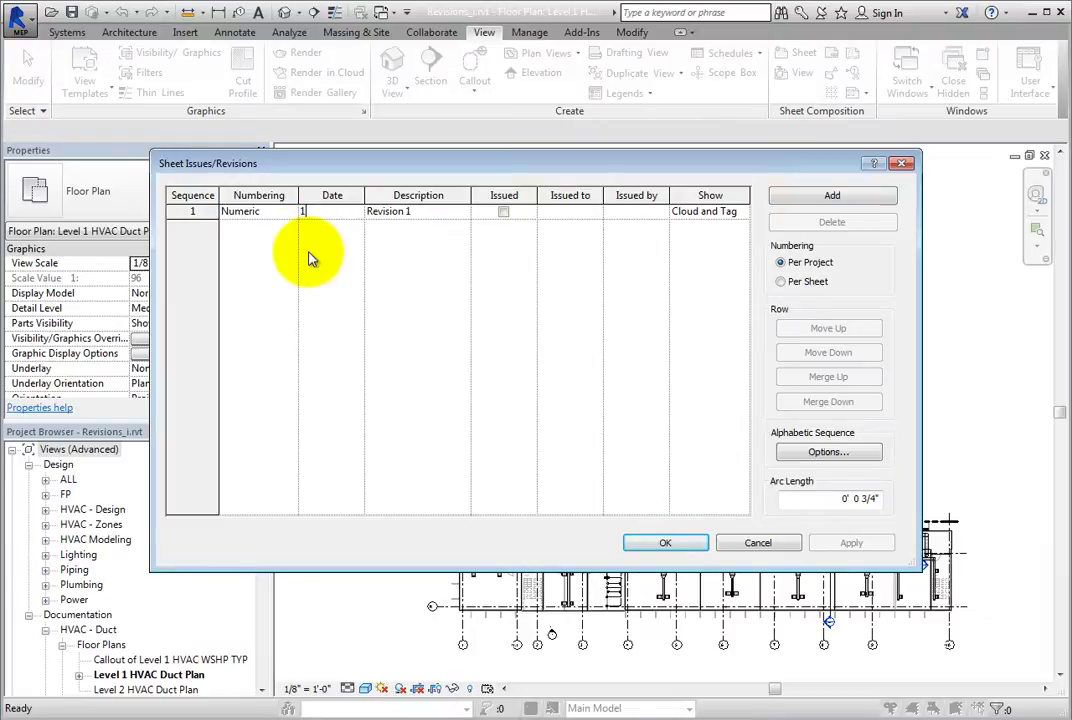
pyautogui.write('/1/2020')
pyautogui.click(428, 210)
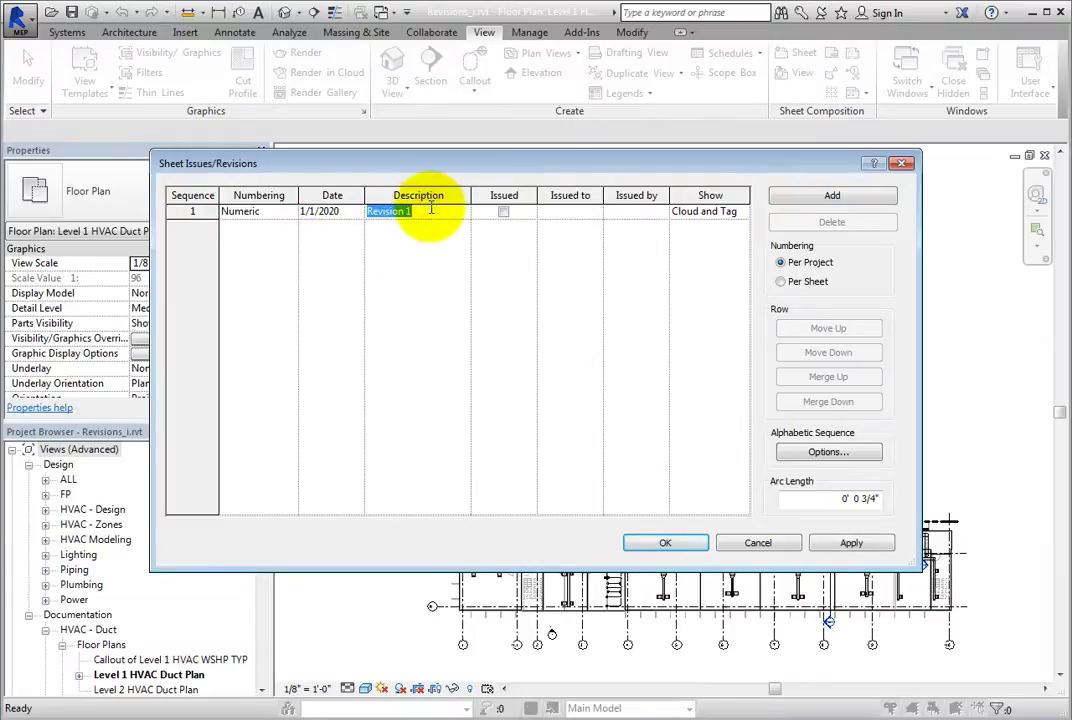
pyautogui.write('Addendum 1')
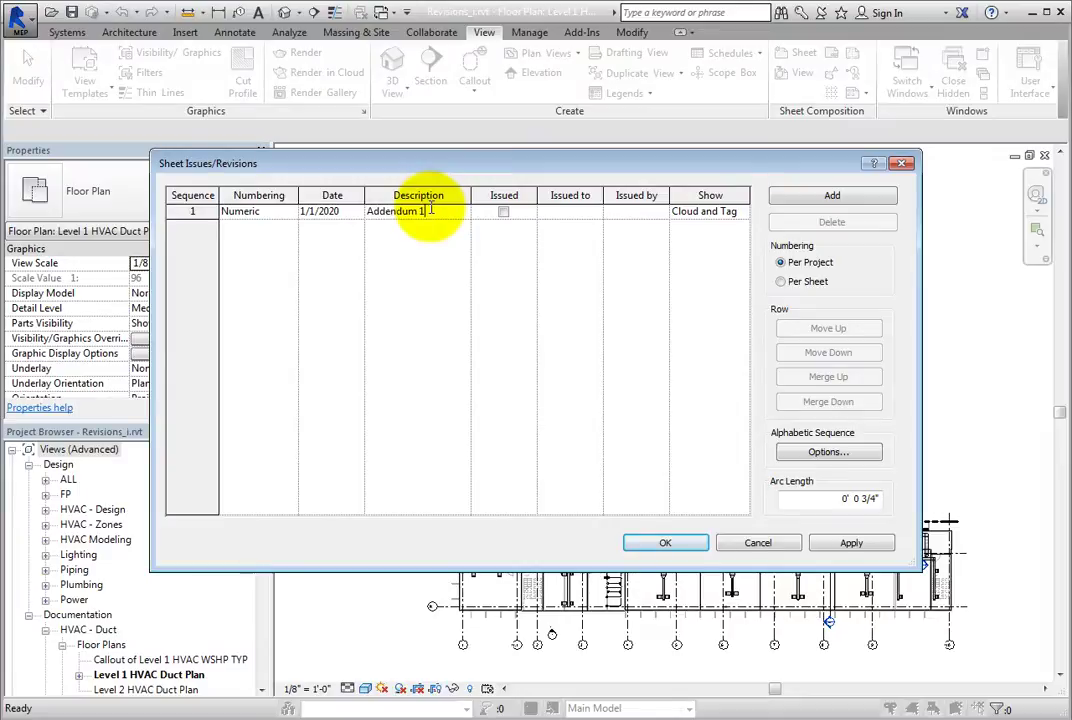
pyautogui.click(660, 543)
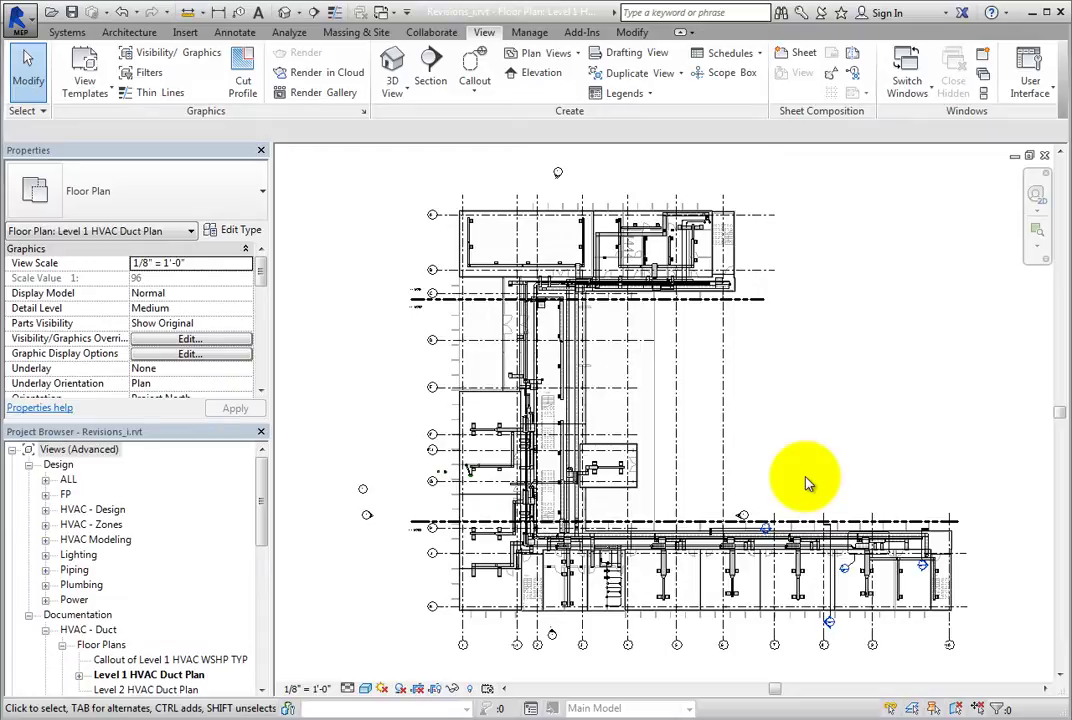
# Zoom into the bottom-right of the duct plan and pan the stair to the view's center.
pyautogui.scroll(2, 957, 622)
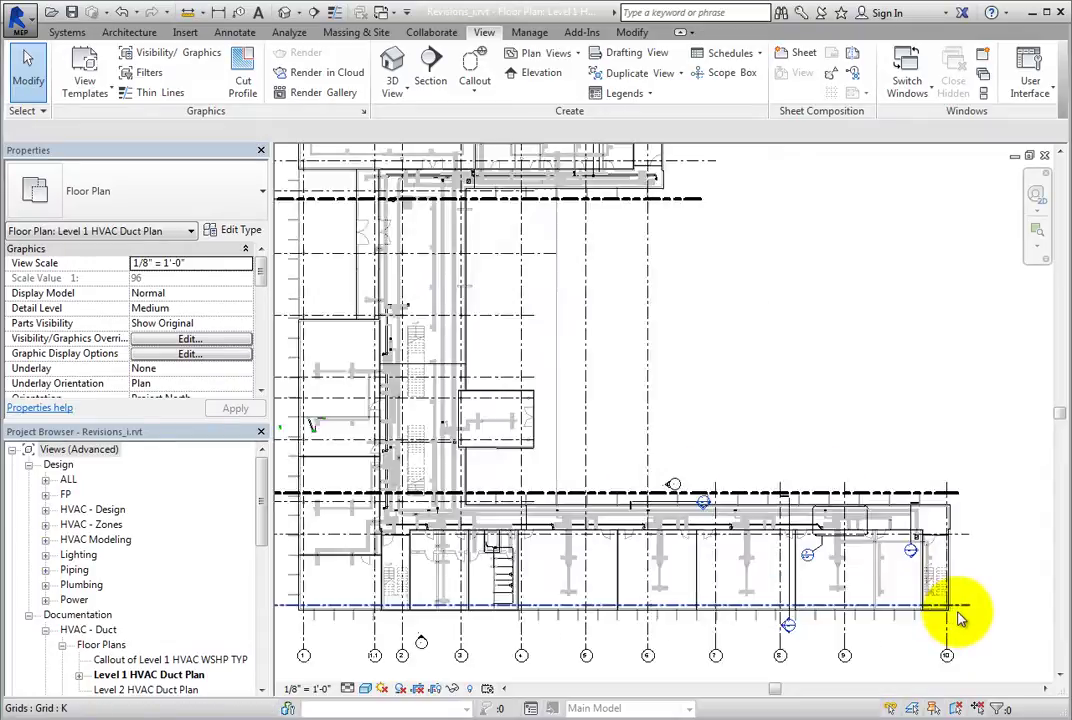
pyautogui.scroll(4, 957, 620)
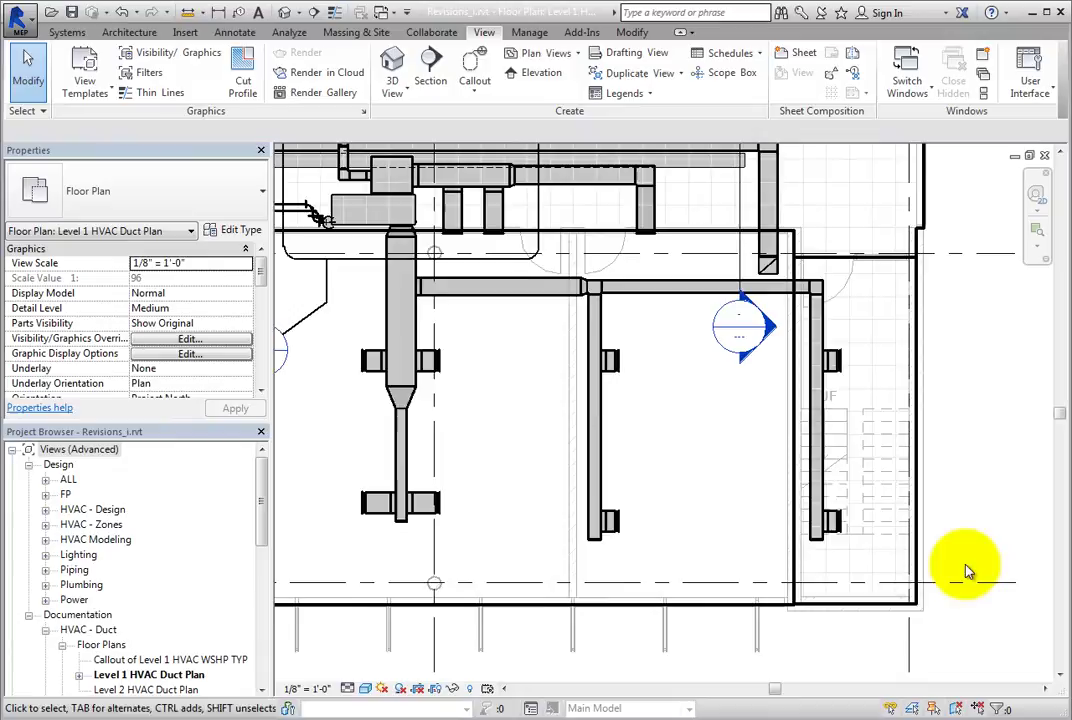
pyautogui.moveTo(967, 572); pyautogui.dragTo(823, 546, button='middle')
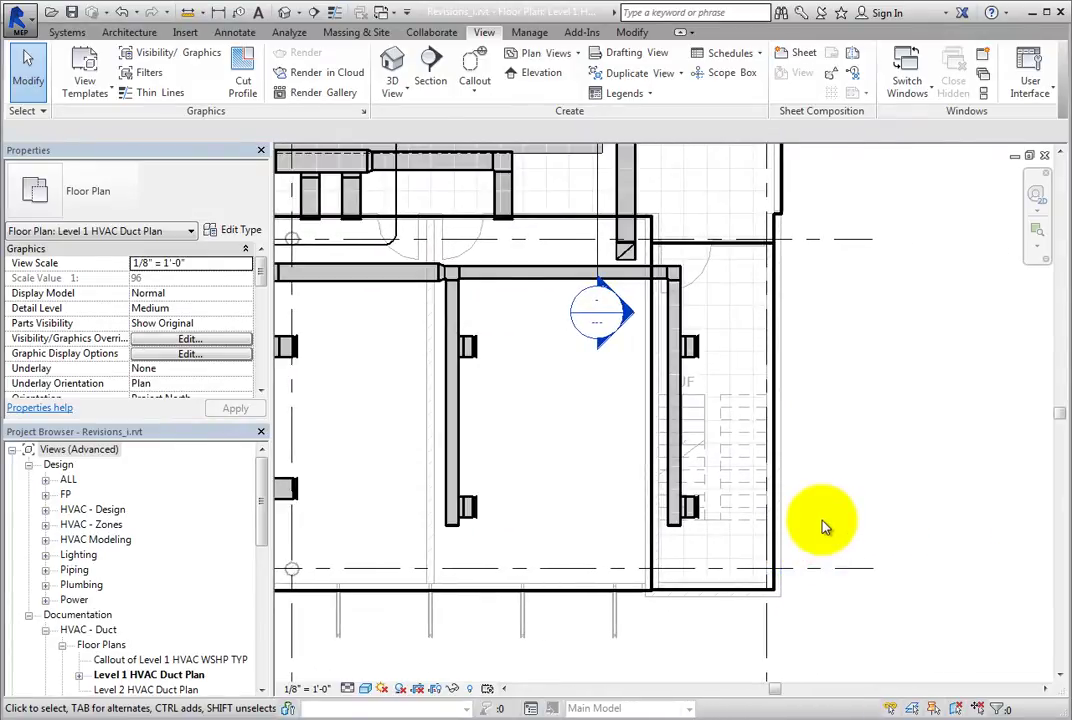
# Sketch a rectangular revision cloud from above to below the stair and finish the sketch.
pyautogui.click(236, 36)
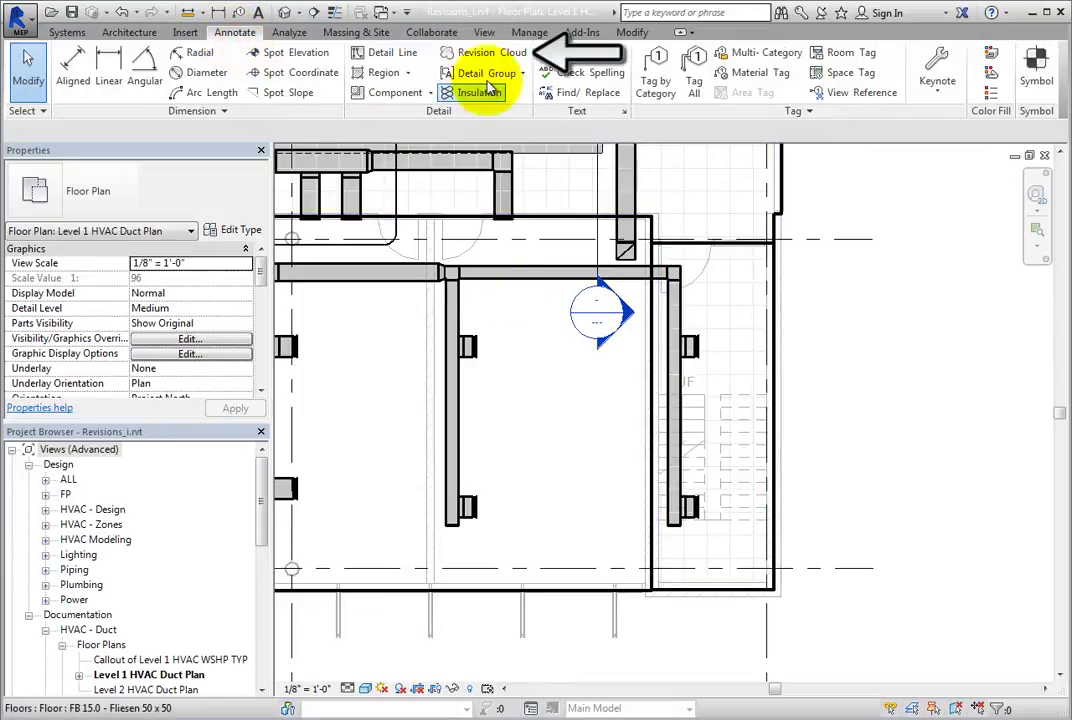
pyautogui.click(514, 60)
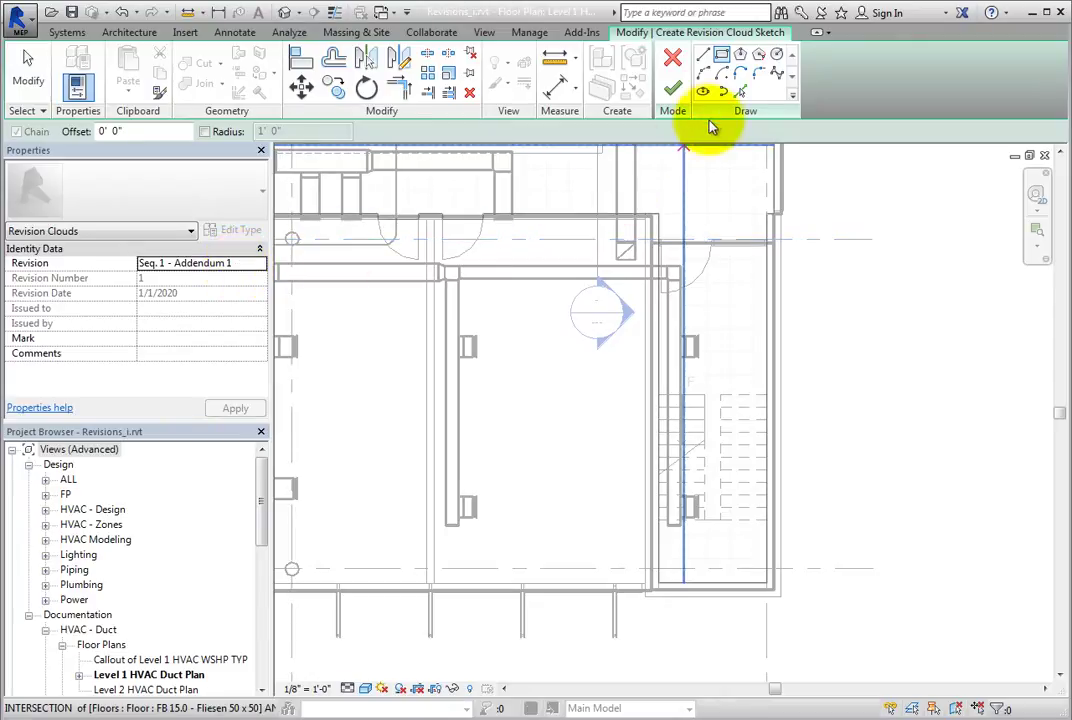
pyautogui.click(722, 58)
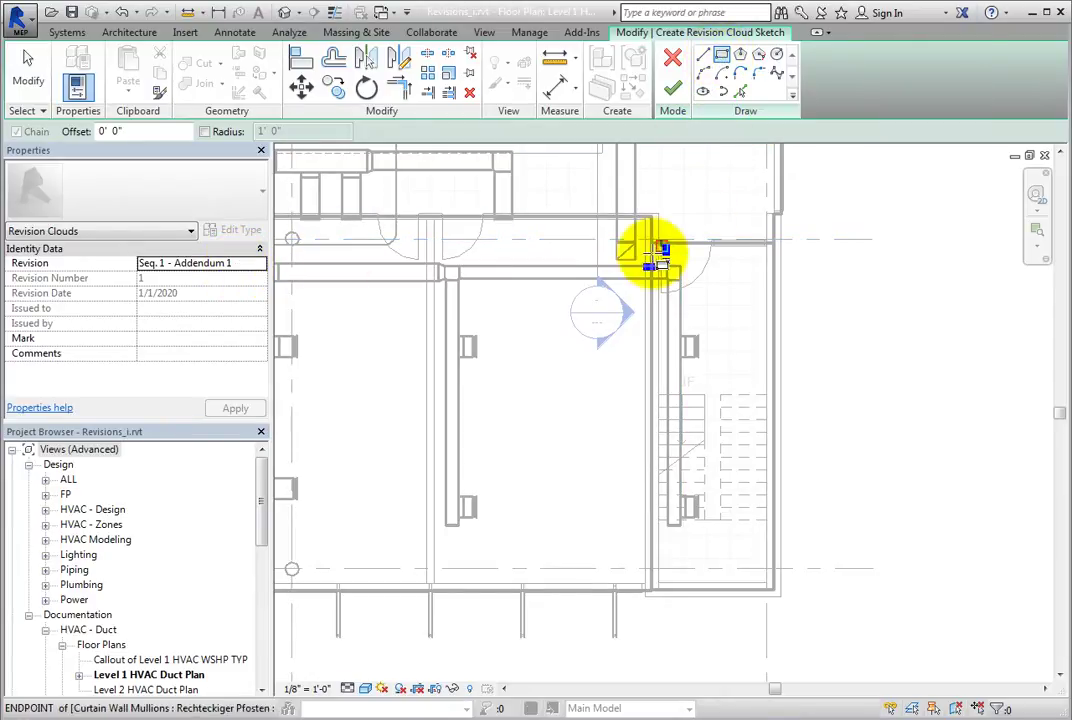
pyautogui.click(645, 256)
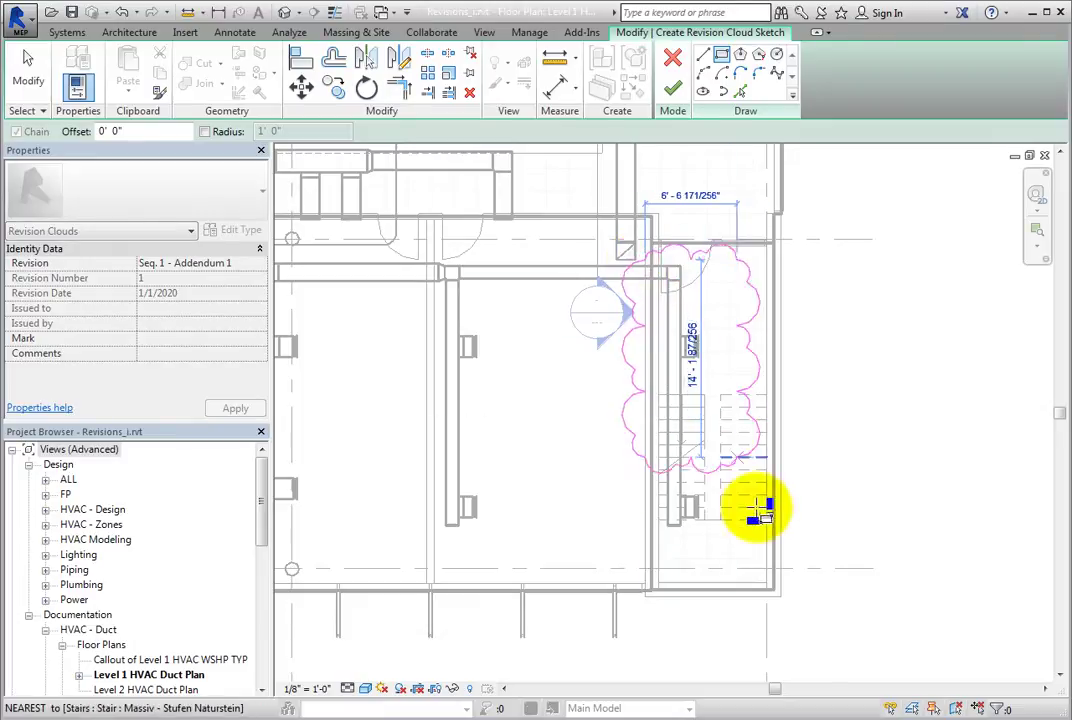
pyautogui.click(783, 600)
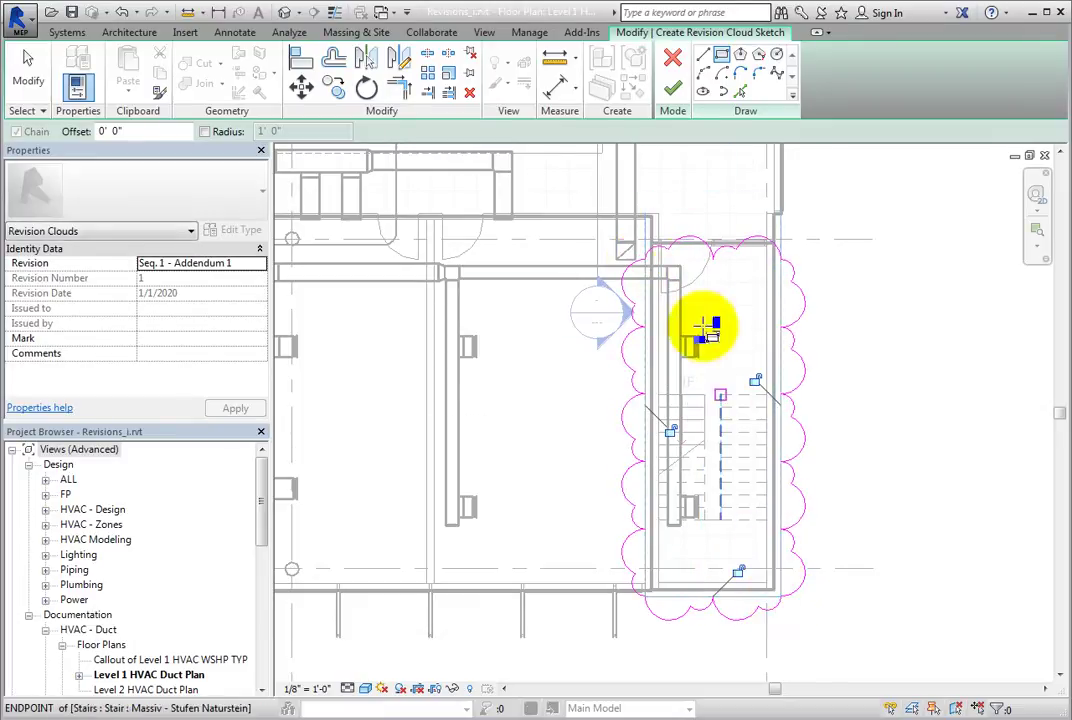
pyautogui.click(672, 93)
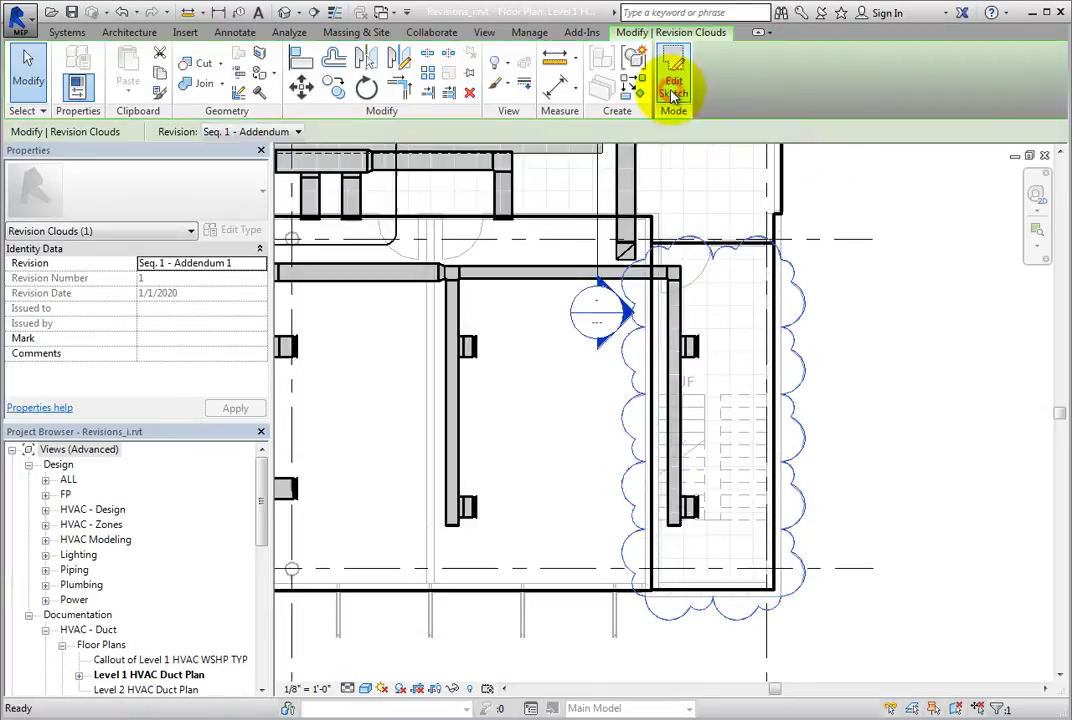
# Tag the revision cloud by category at its right edge to add the '1' revision marker.
pyautogui.click(868, 314)
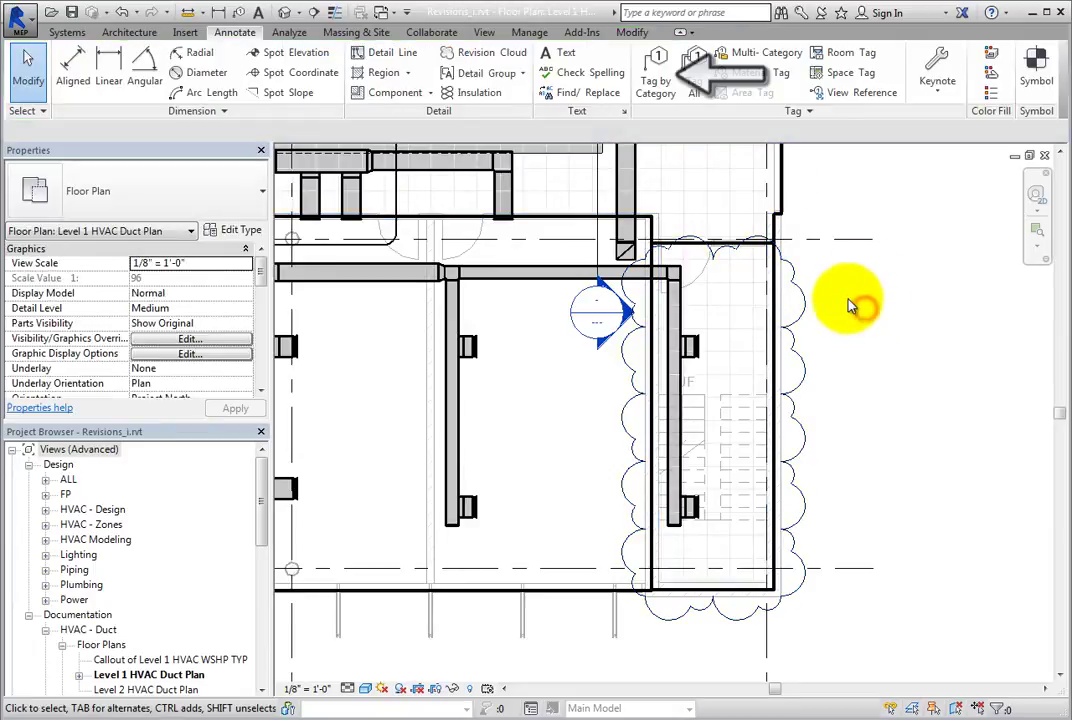
pyautogui.click(660, 94)
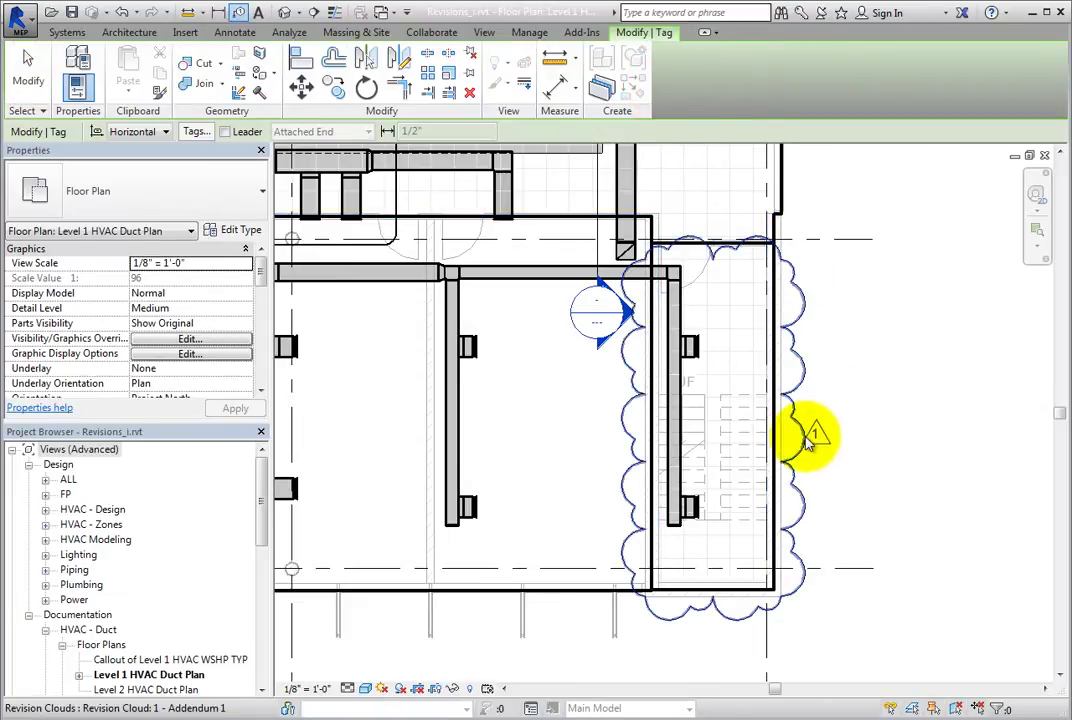
pyautogui.click(808, 440)
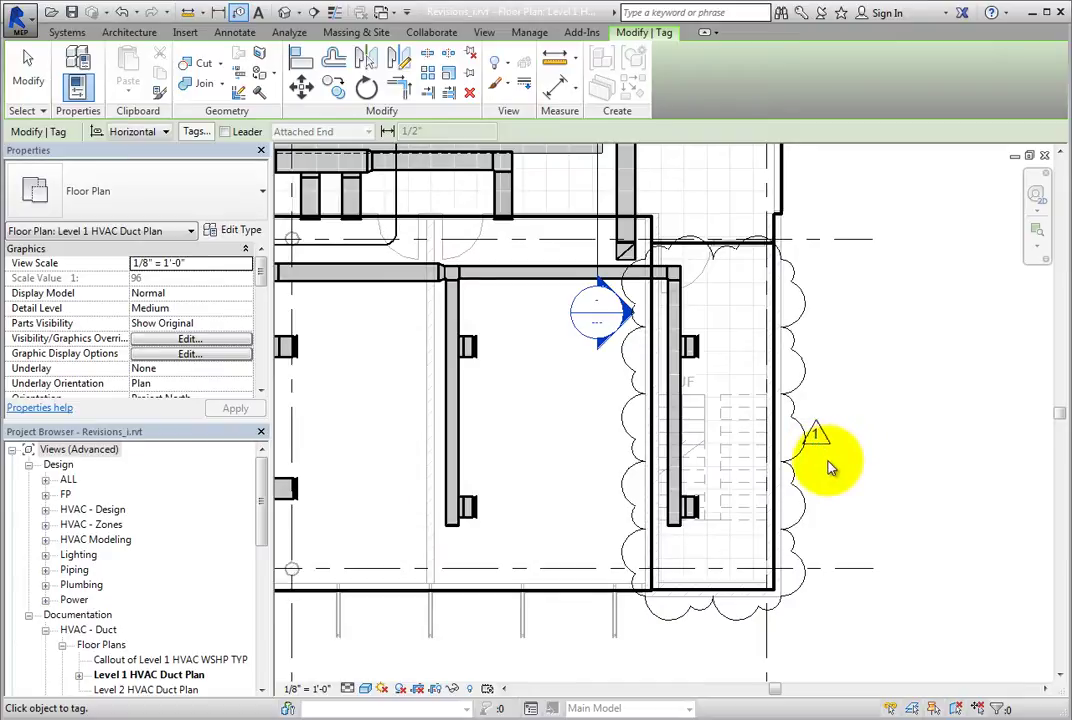
pyautogui.press('Escape')
pyautogui.press('Escape')
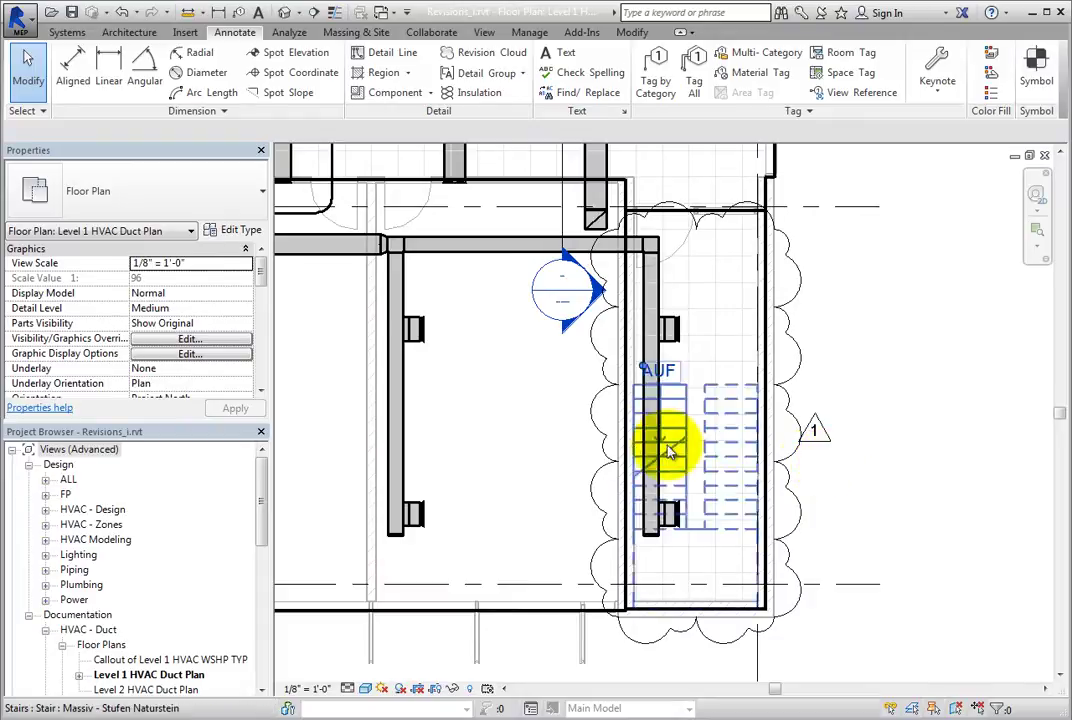
# Duplicate the Level 1 HVAC Duct Plan as a dependent view.
pyautogui.moveTo(264, 486); pyautogui.dragTo(264, 498)
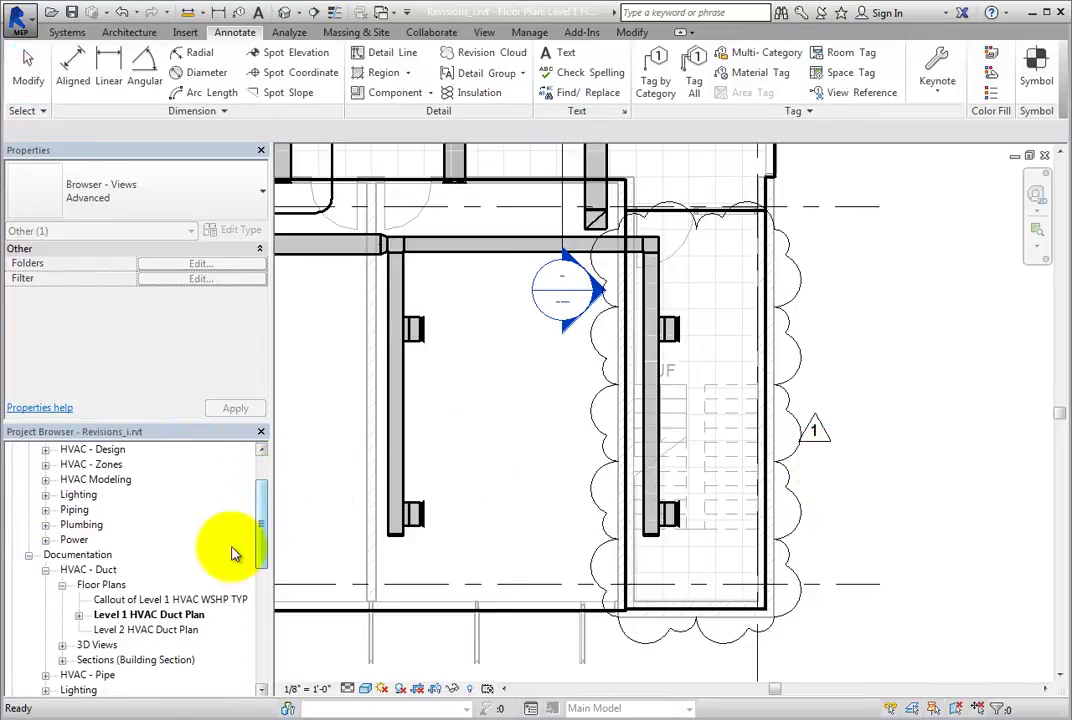
pyautogui.rightClick(205, 614)
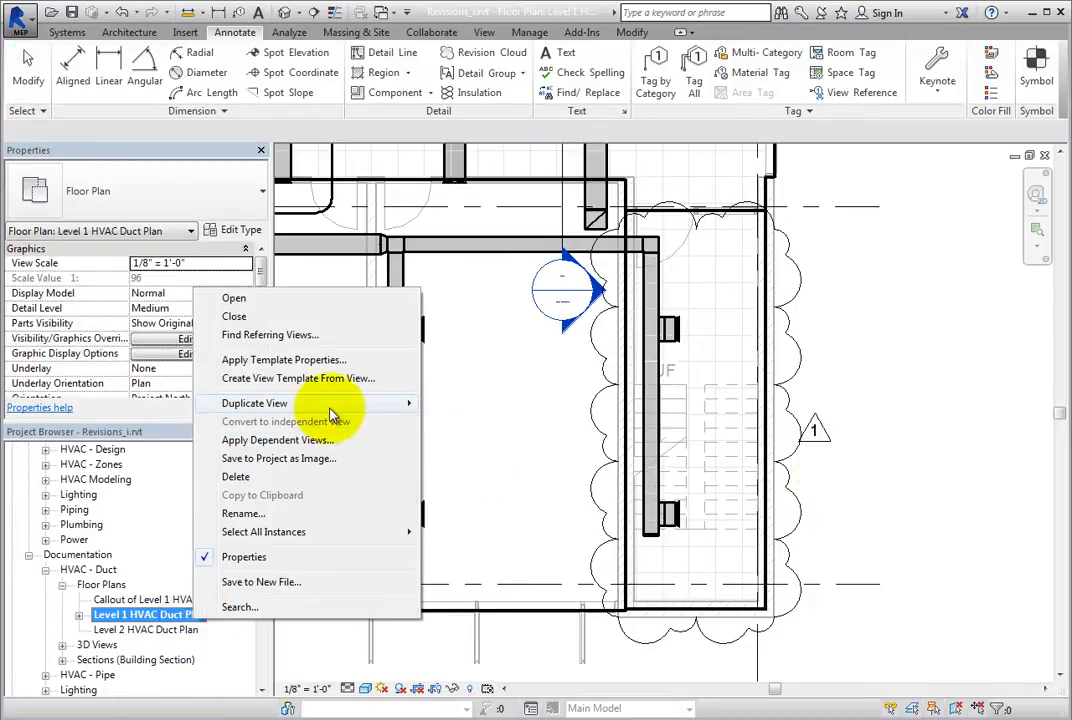
pyautogui.moveTo(333, 408)
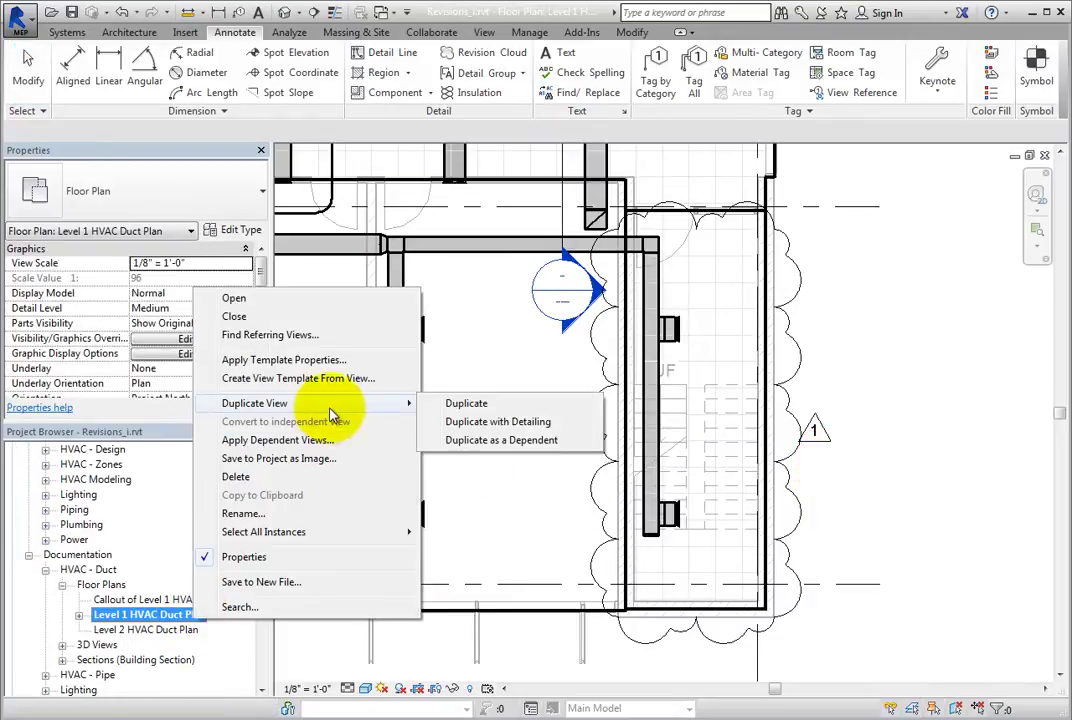
pyautogui.click(558, 445)
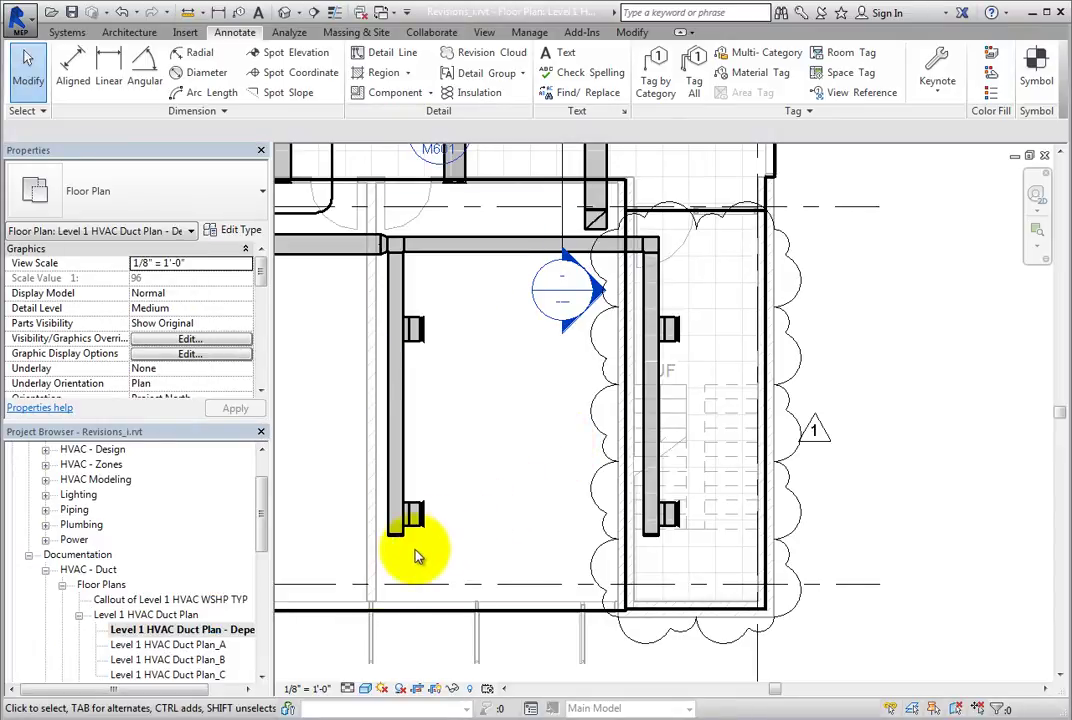
# Rename the new dependent view to 'Addendum 1 - Stair'.
pyautogui.rightClick(240, 629)
pyautogui.click(312, 522)
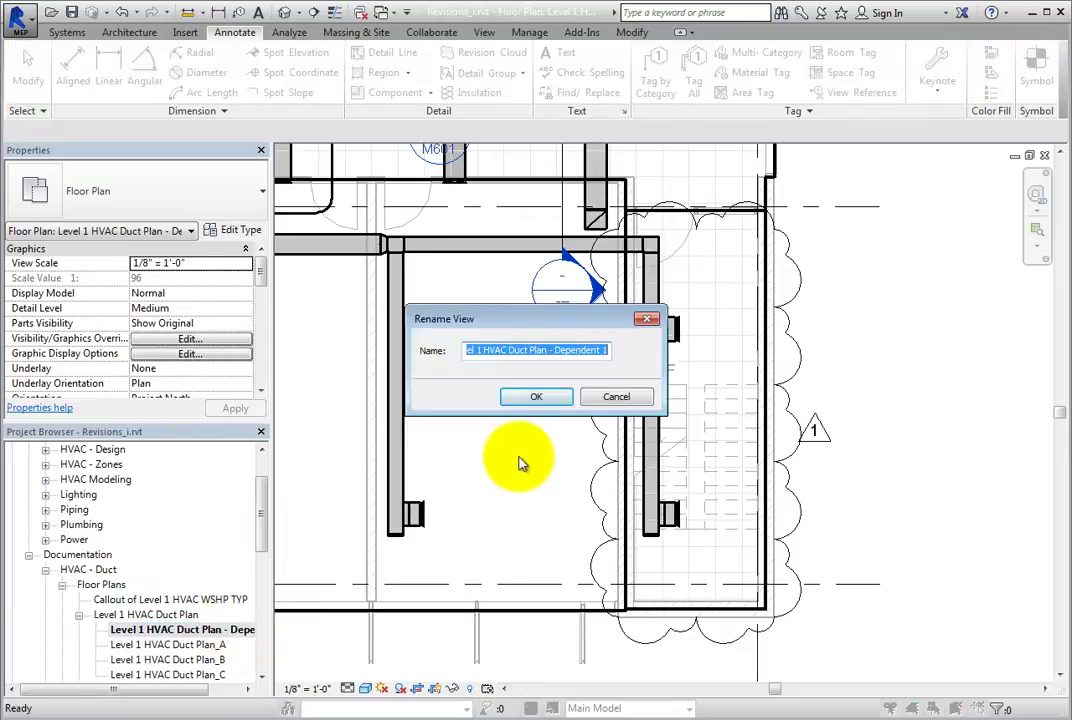
pyautogui.write('Addendum ')
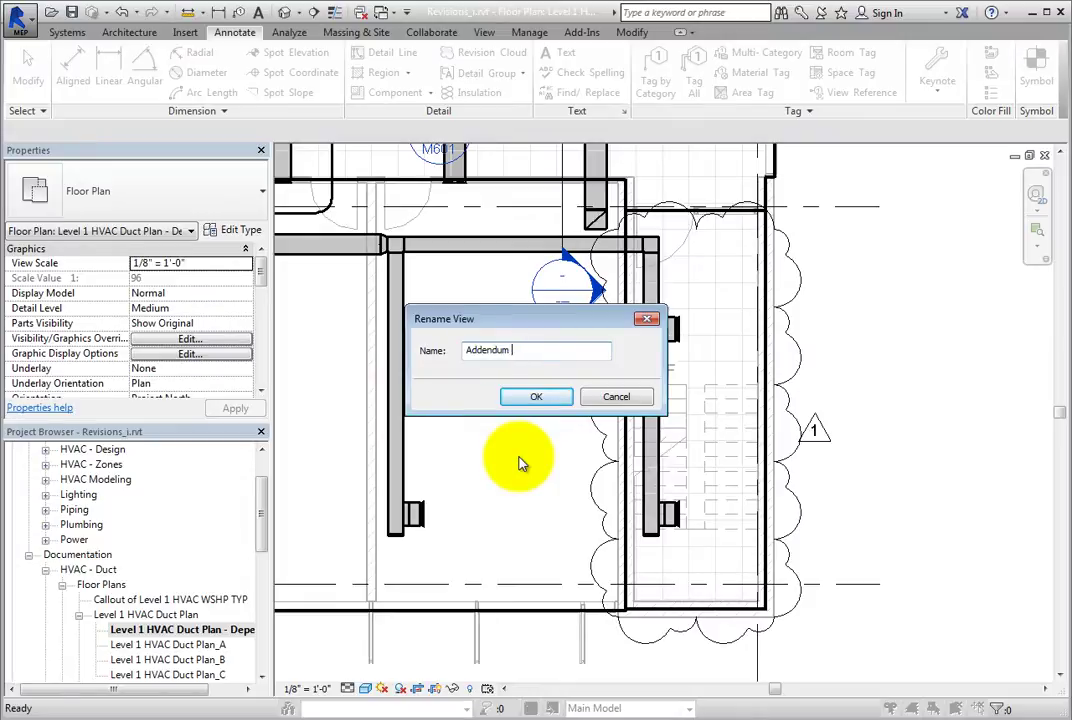
pyautogui.write('1 - Stair')
# Confirm the name 'Addendum 1 - Stair' and zoom the plan to fit.
pyautogui.click(536, 398)
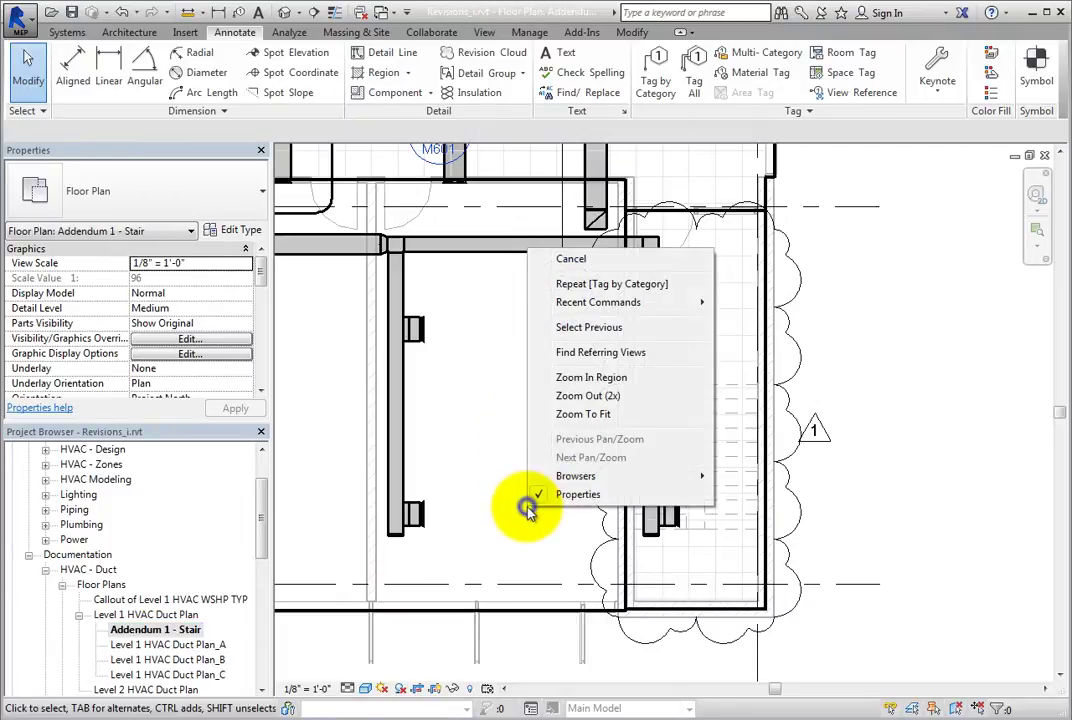
pyautogui.rightClick(525, 505)
pyautogui.click(603, 418)
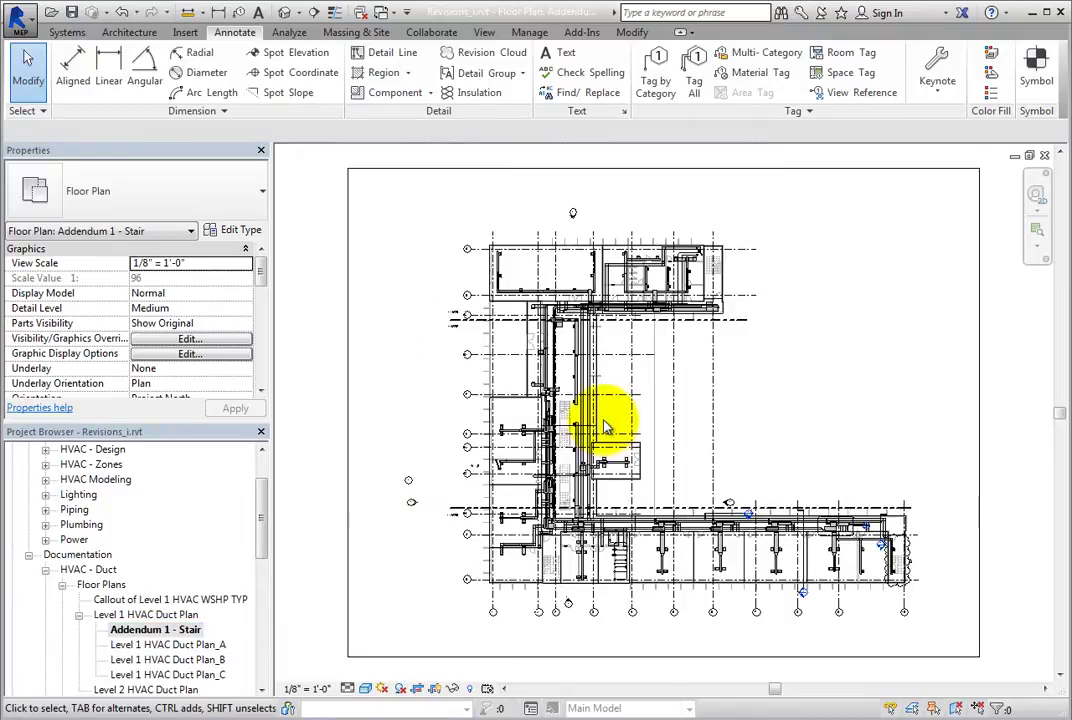
# Select the crop region and pull its left, top, right and bottom edges in around the stair.
pyautogui.click(350, 510)
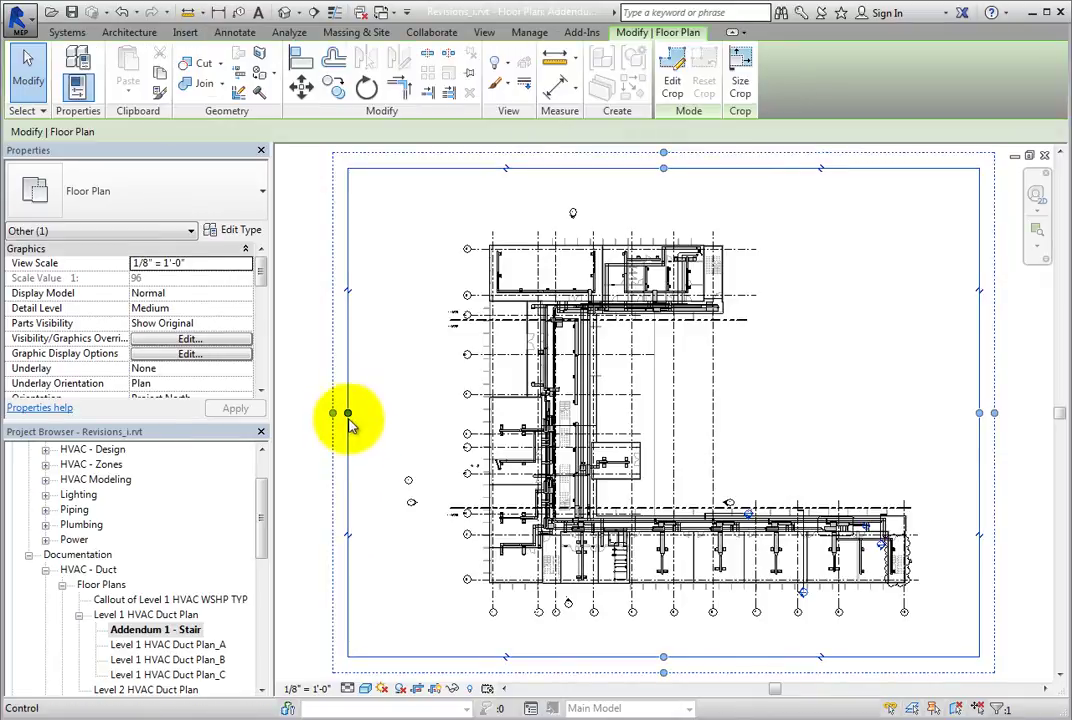
pyautogui.moveTo(349, 416); pyautogui.dragTo(918, 426)
pyautogui.moveTo(927, 170); pyautogui.dragTo(917, 525)
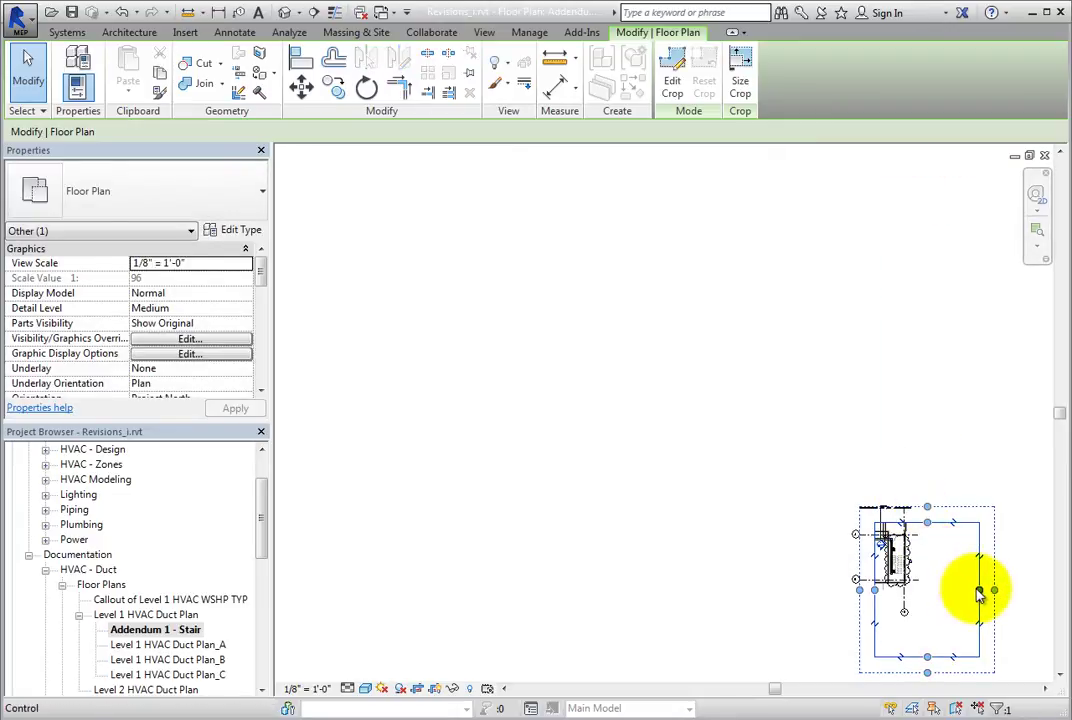
pyautogui.moveTo(979, 589); pyautogui.dragTo(905, 593)
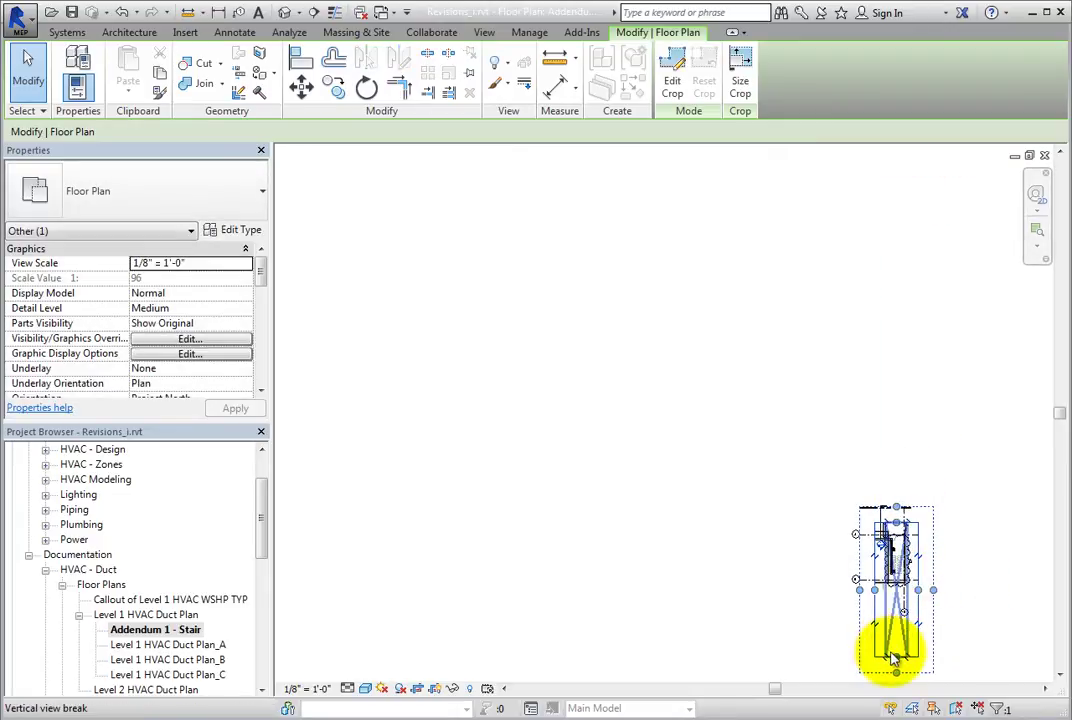
pyautogui.moveTo(895, 653); pyautogui.dragTo(898, 590)
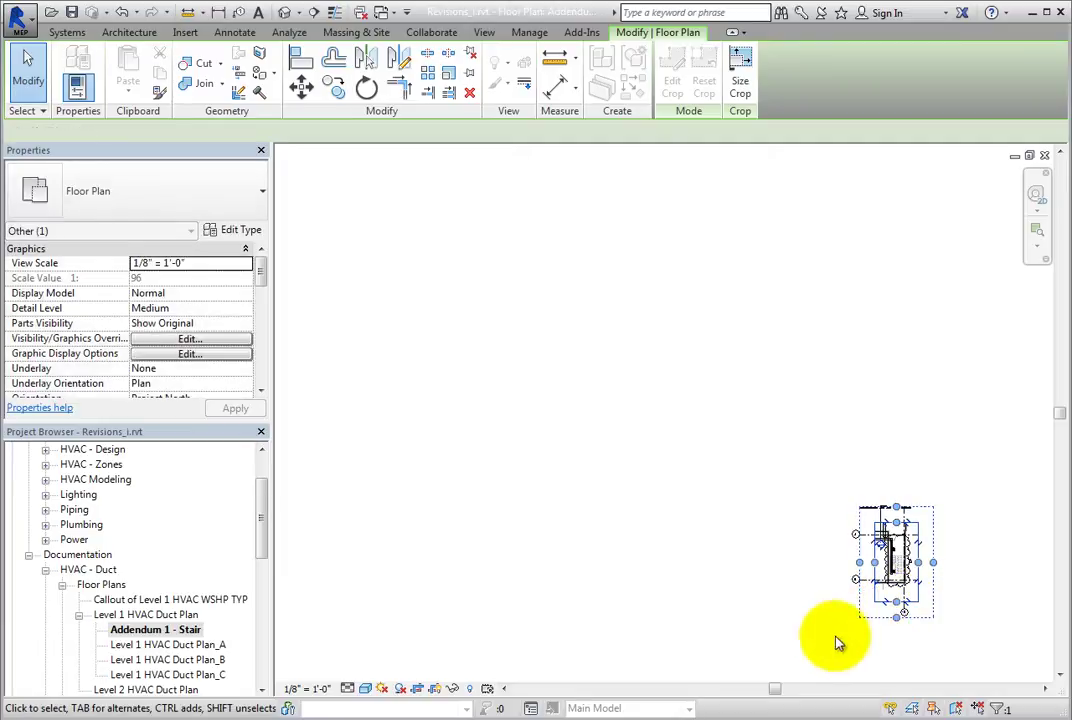
# Zoom to fit, then tighten the crop's top and bottom edges closer to the stair.
pyautogui.rightClick(787, 657)
pyautogui.click(847, 571)
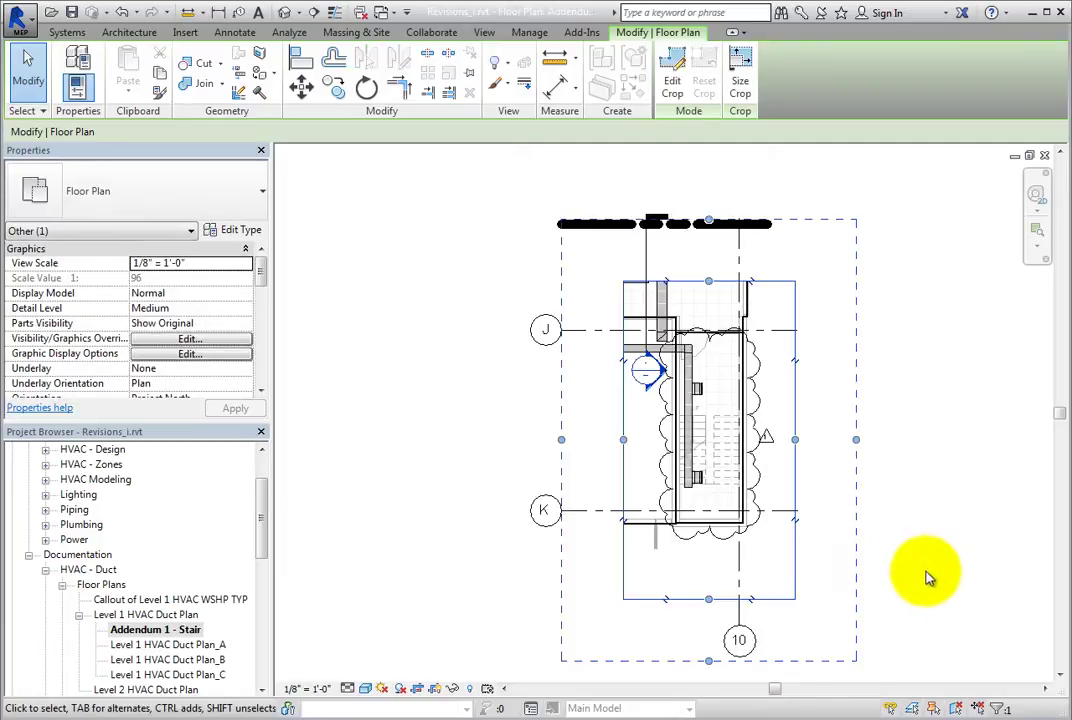
pyautogui.moveTo(713, 227); pyautogui.dragTo(708, 306)
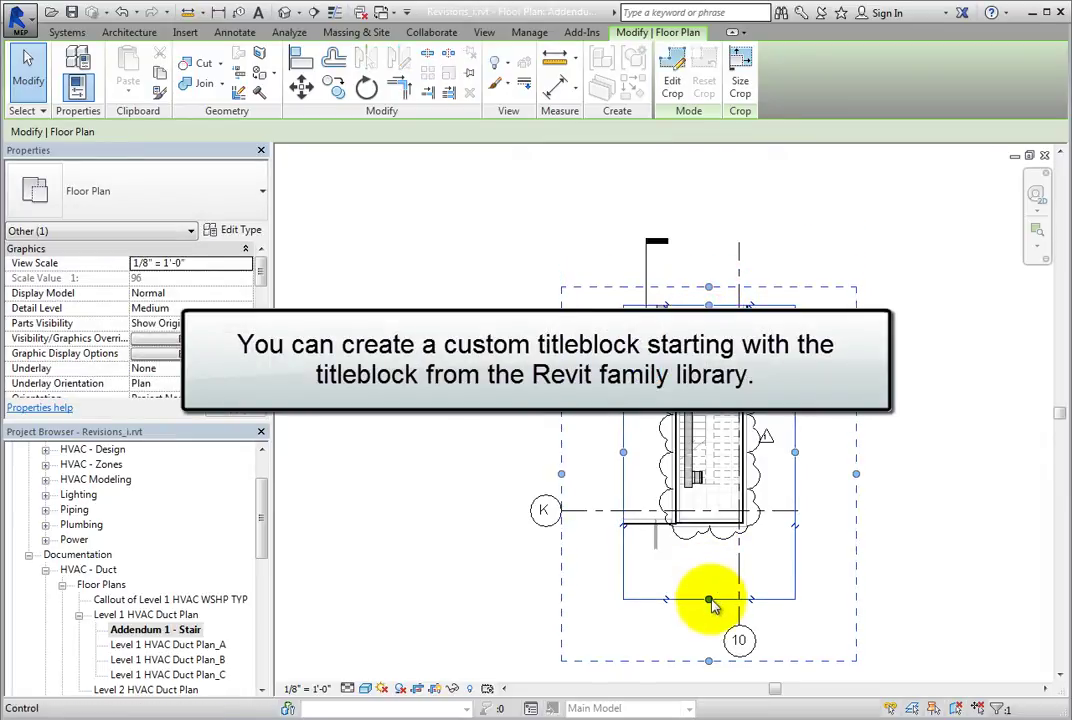
pyautogui.moveTo(707, 591); pyautogui.dragTo(710, 558)
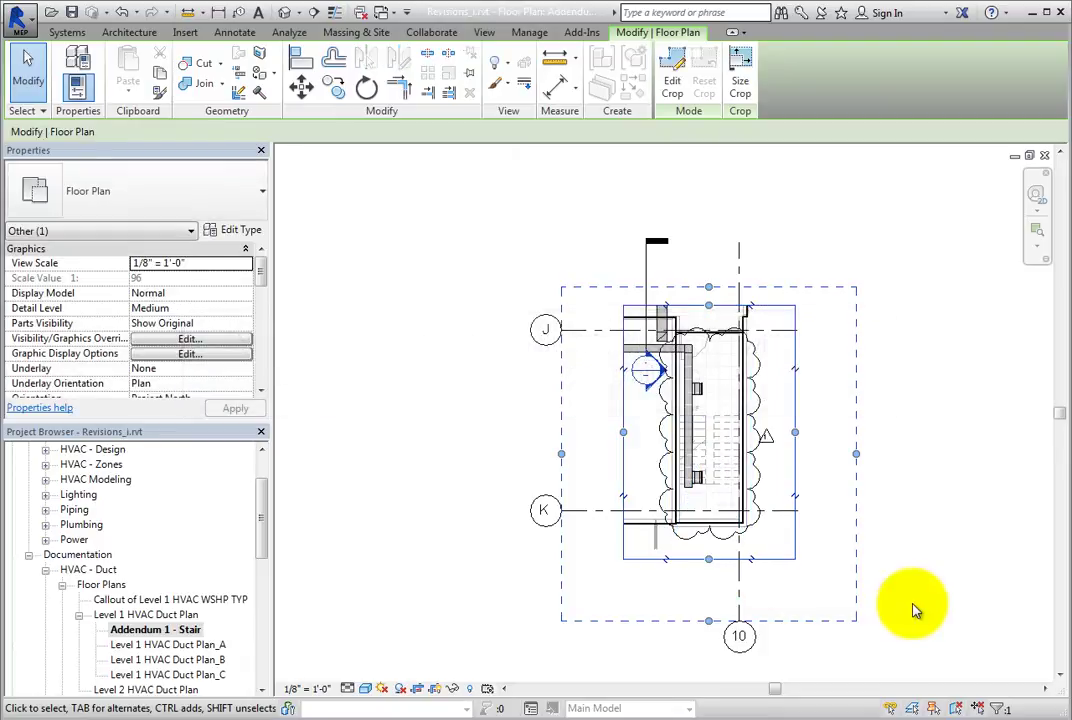
pyautogui.click(913, 610)
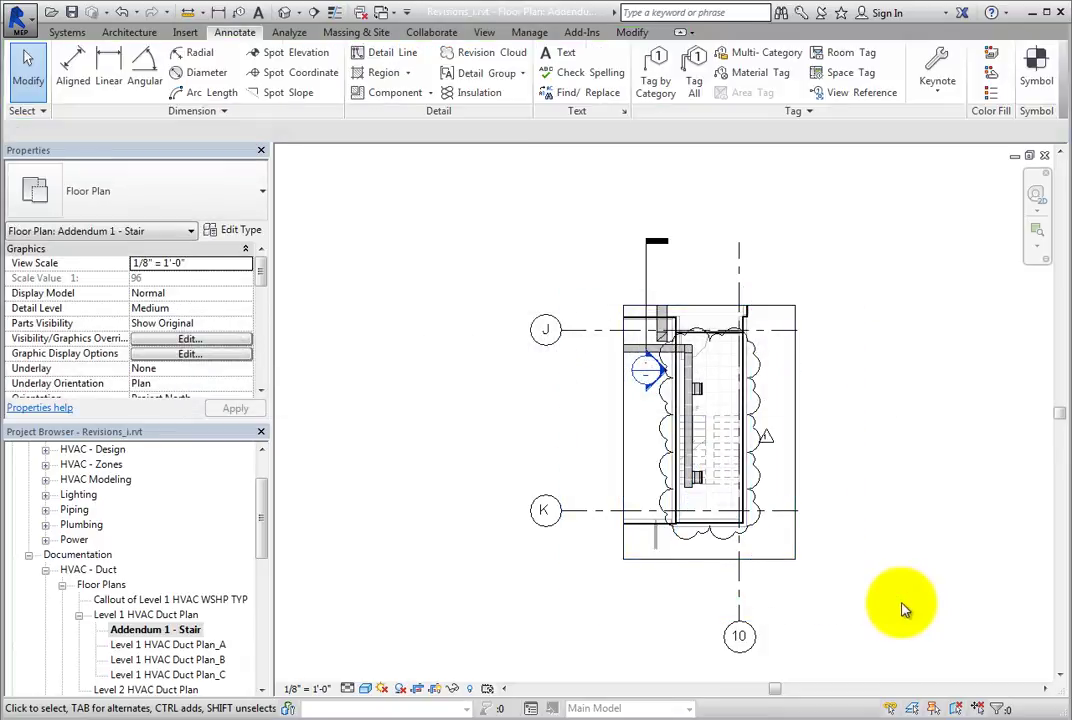
# Browse the family library's Titleblocks folder and select A 8.5 x 11 Vertical.rfa to open.
pyautogui.click(24, 24)
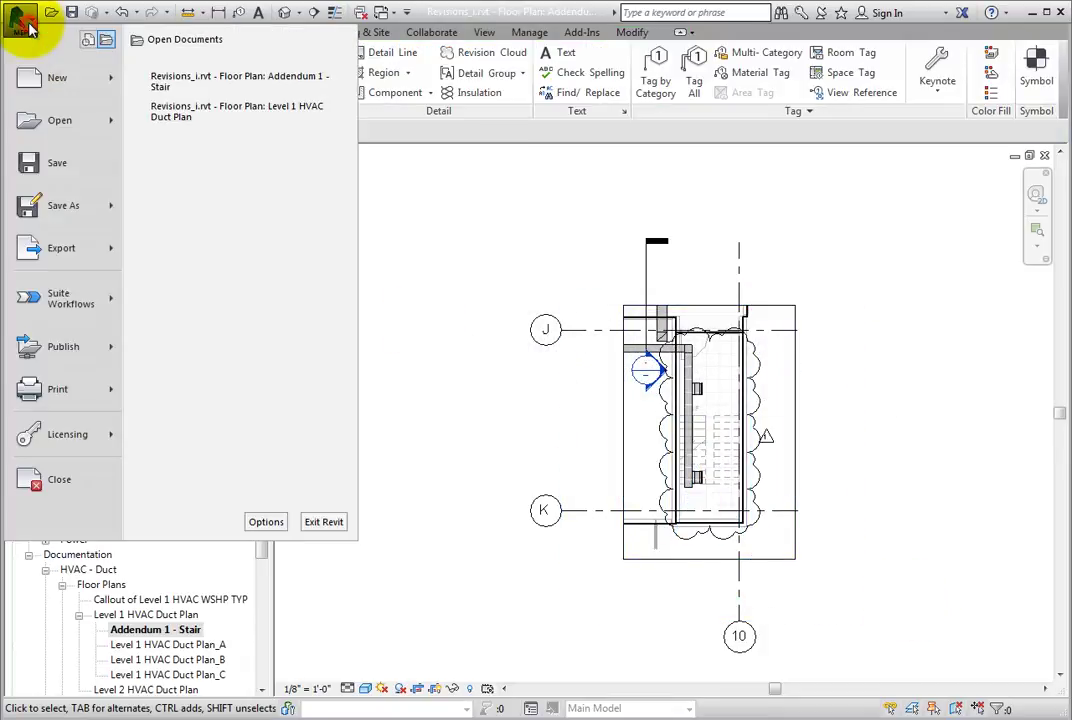
pyautogui.moveTo(50, 116)
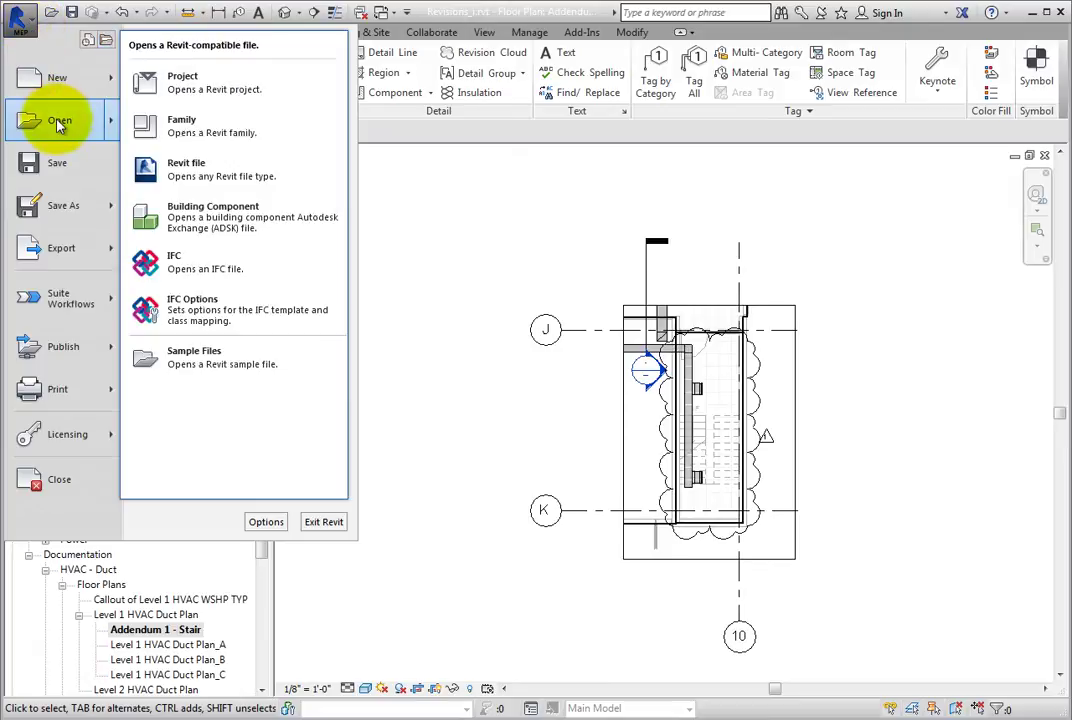
pyautogui.click(175, 128)
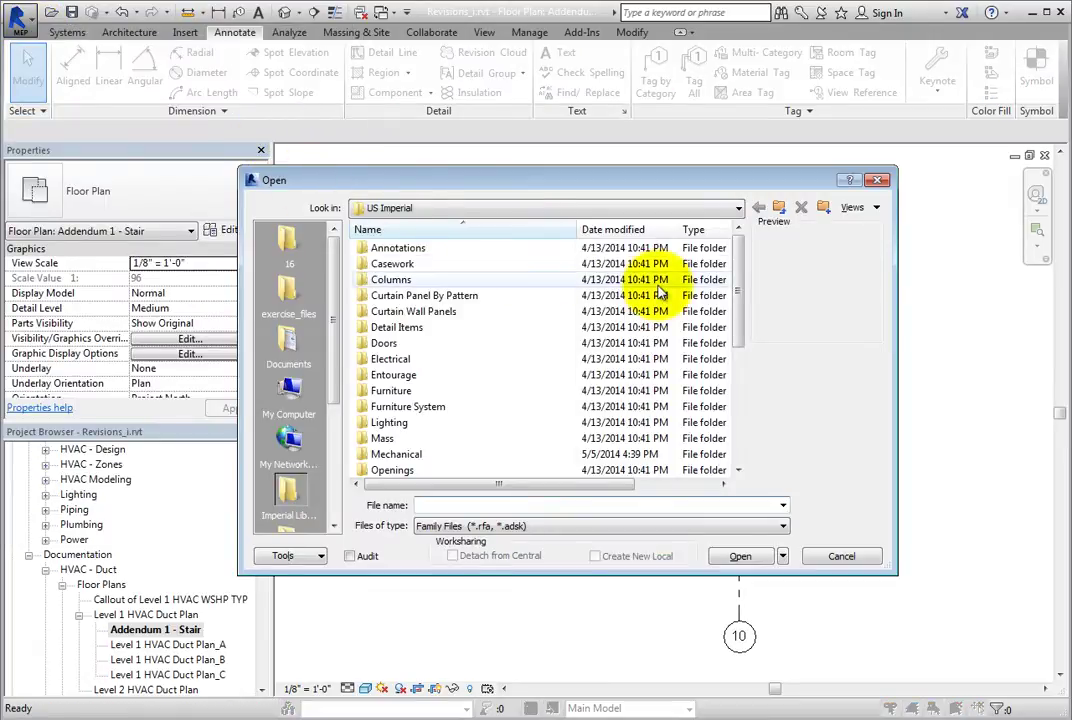
pyautogui.moveTo(735, 287); pyautogui.dragTo(745, 412)
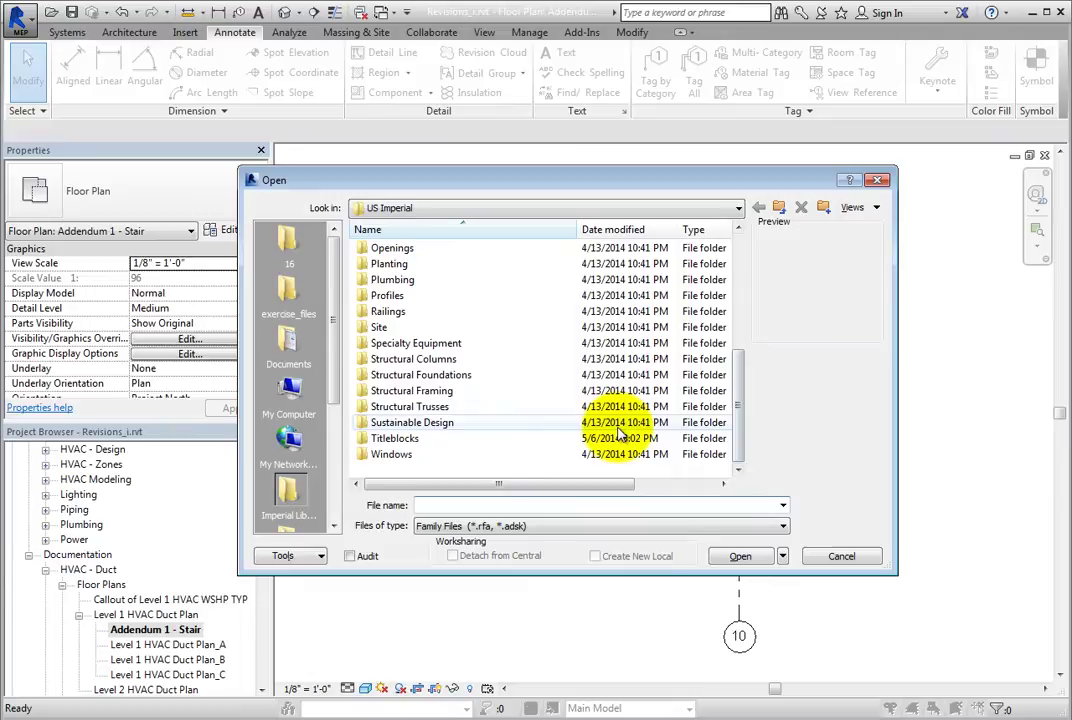
pyautogui.doubleClick(466, 439)
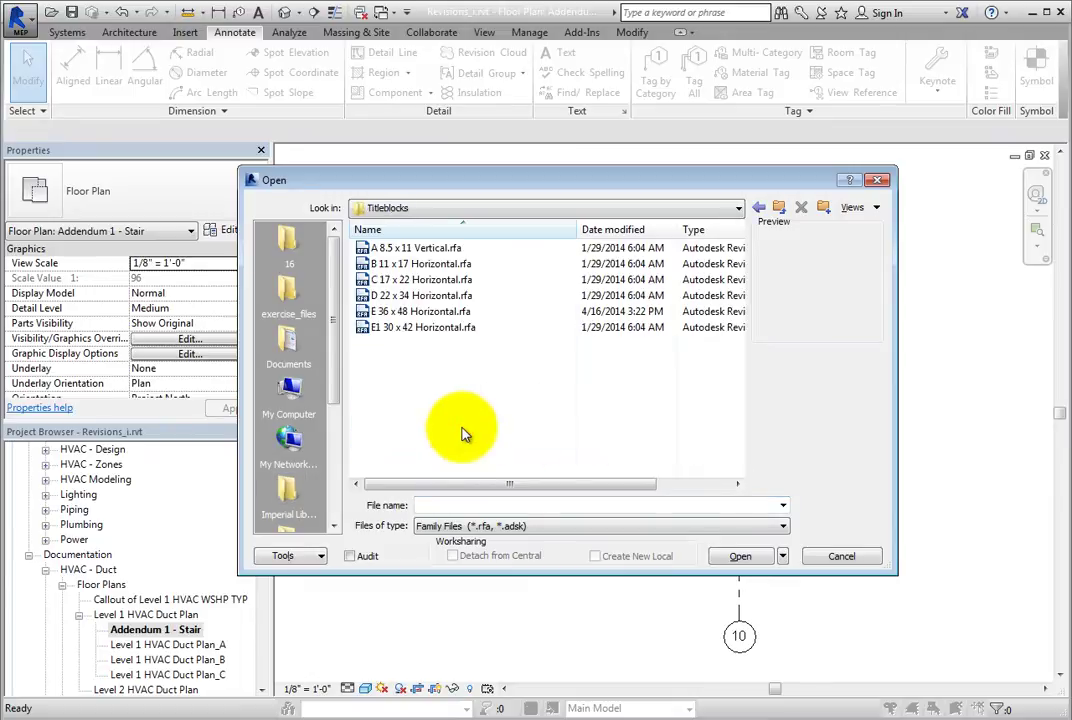
pyautogui.click(453, 250)
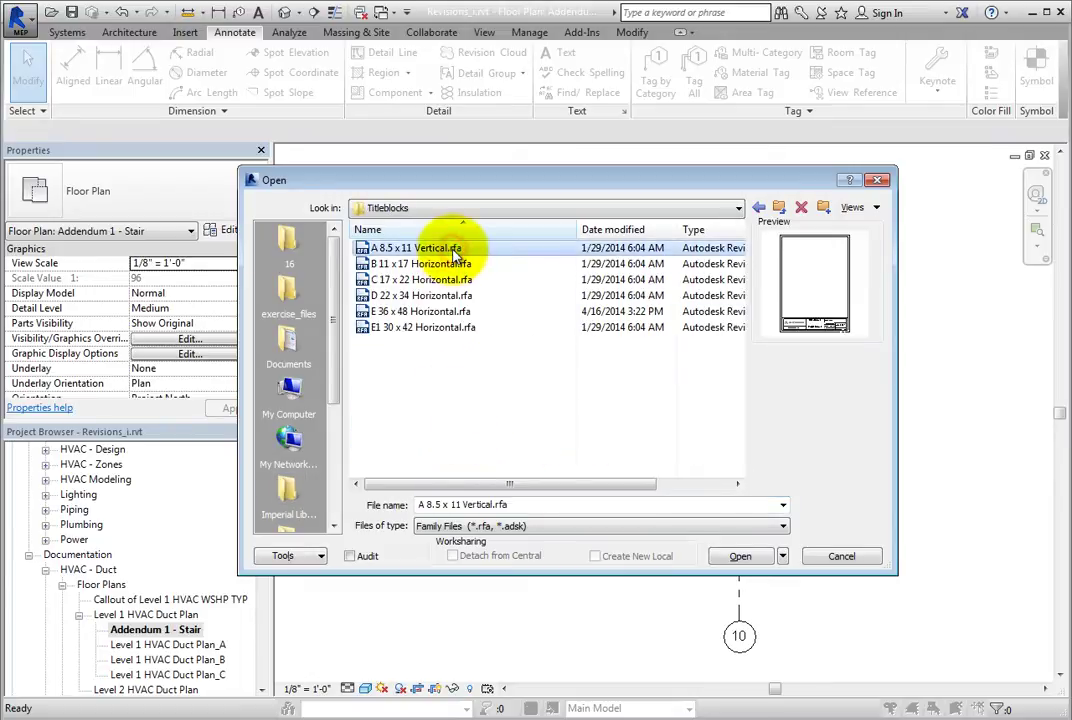
# Open the A 8.5 x 11 Vertical family and change its Date caption text to 'Revision'.
pyautogui.click(740, 556)
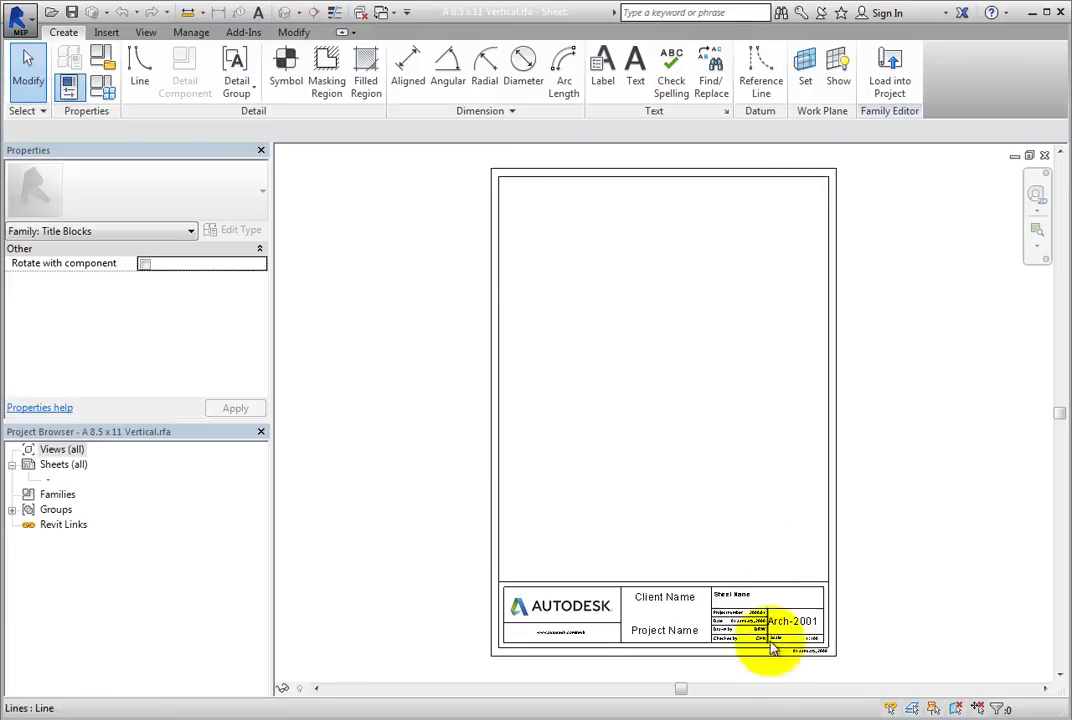
pyautogui.scroll(4, 761, 668)
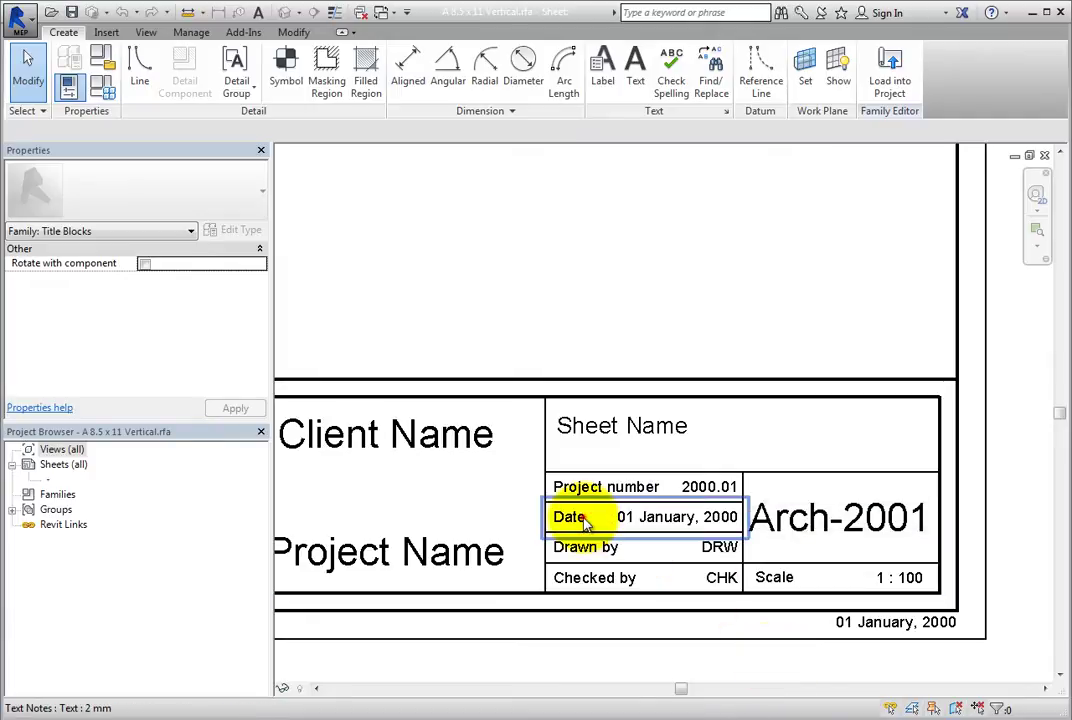
pyautogui.click(587, 527)
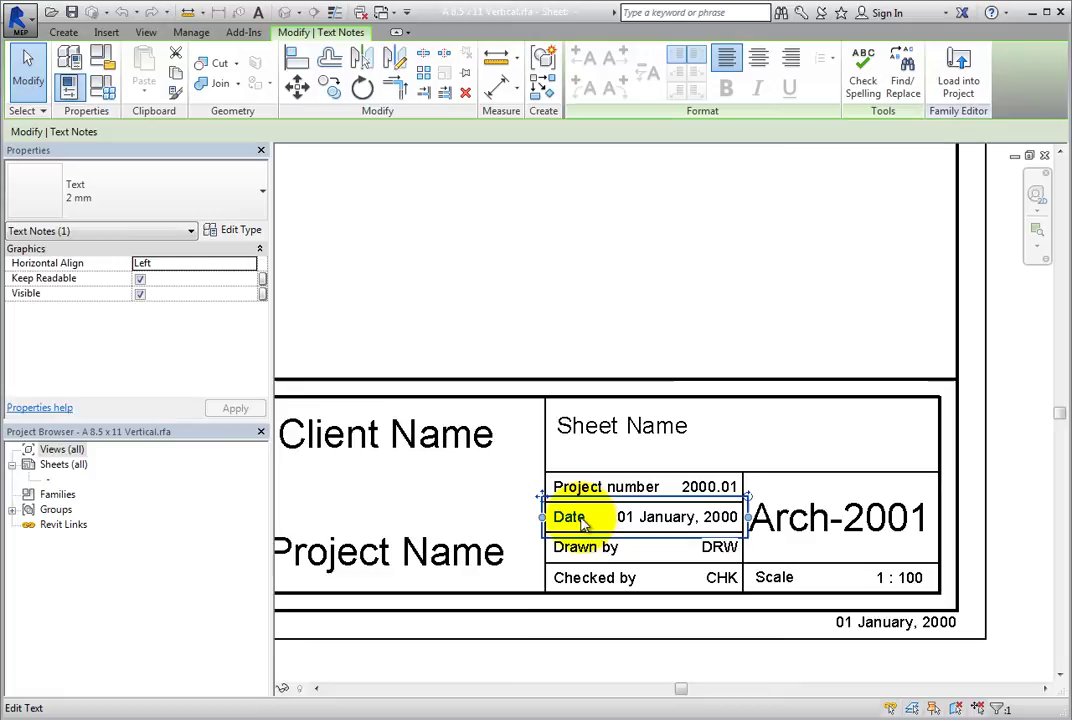
pyautogui.click(565, 522)
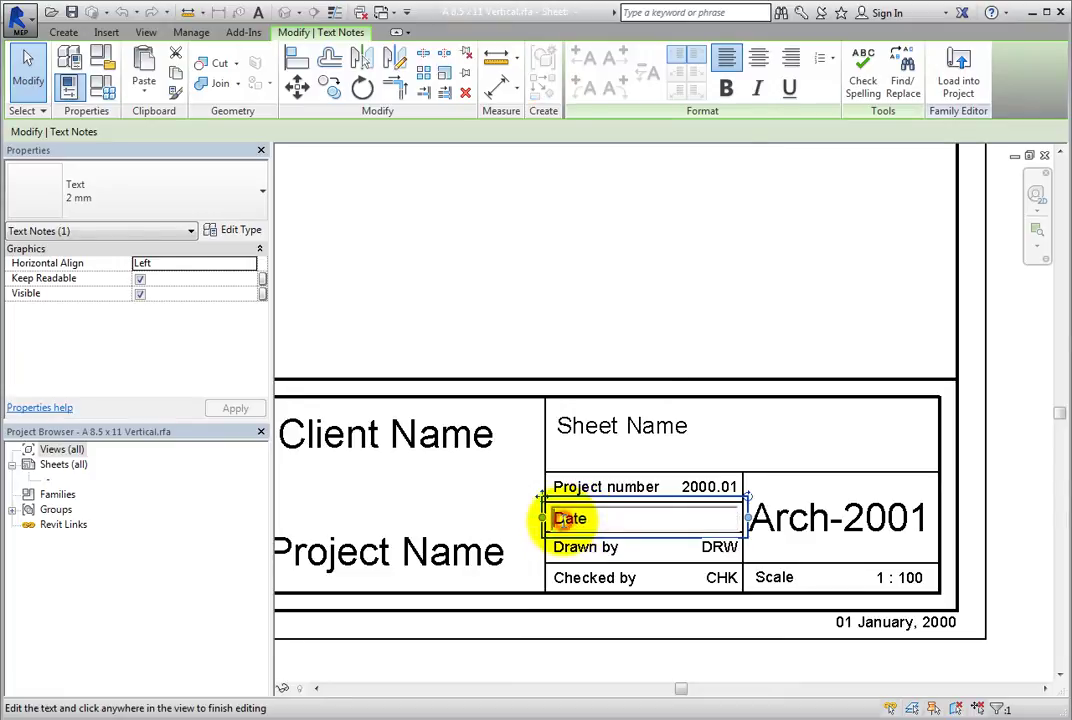
pyautogui.write('Revision')
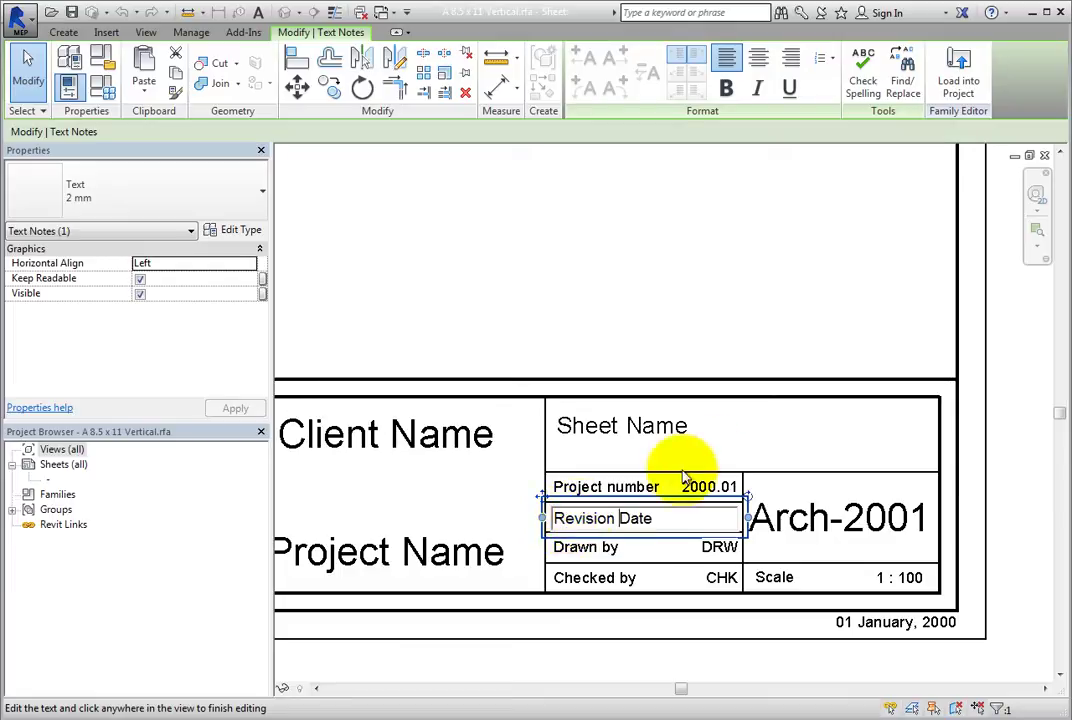
pyautogui.click(773, 443)
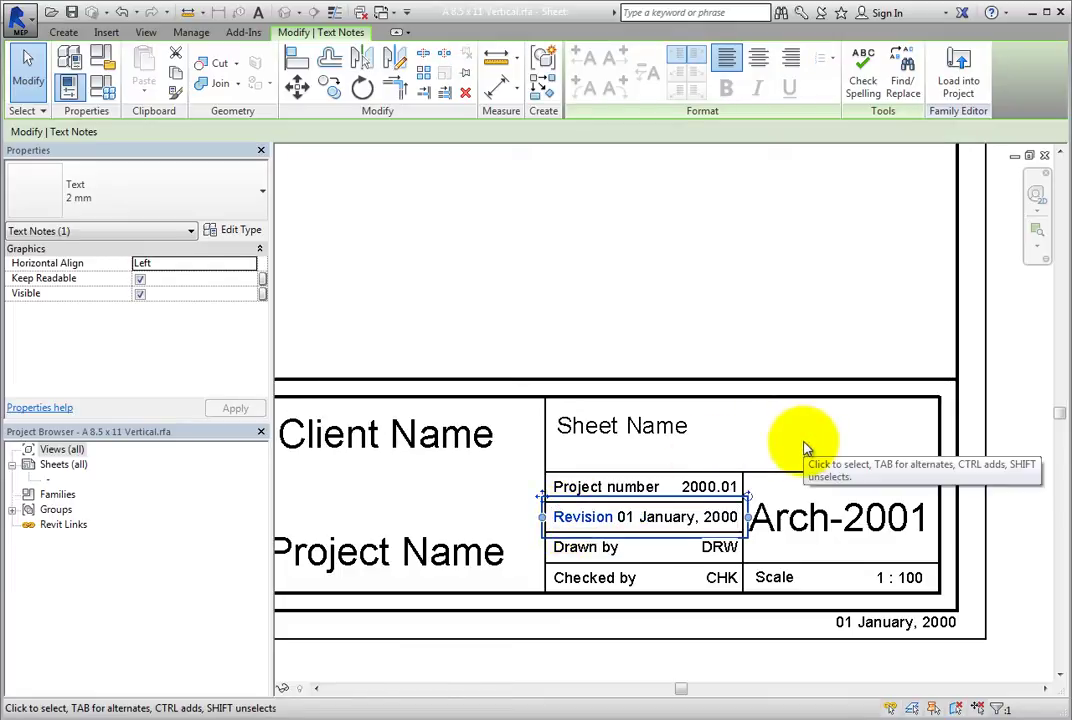
pyautogui.click(799, 445)
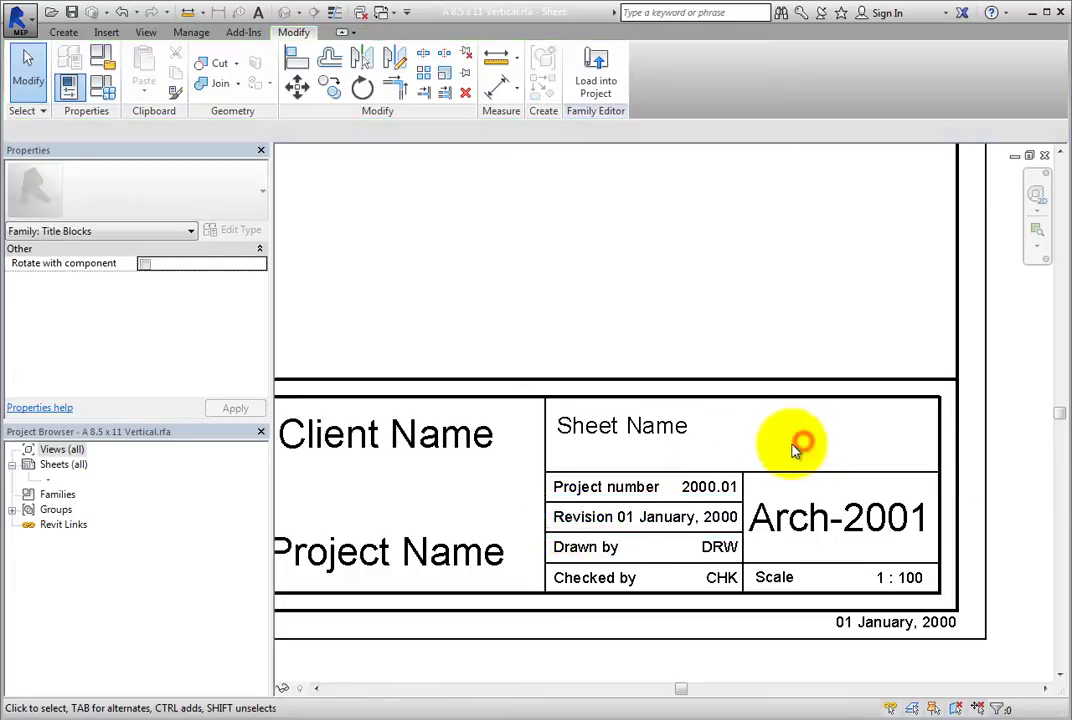
# Replace Project Issue Date with Current Revision Date in the date label beside Revision.
pyautogui.click(727, 525)
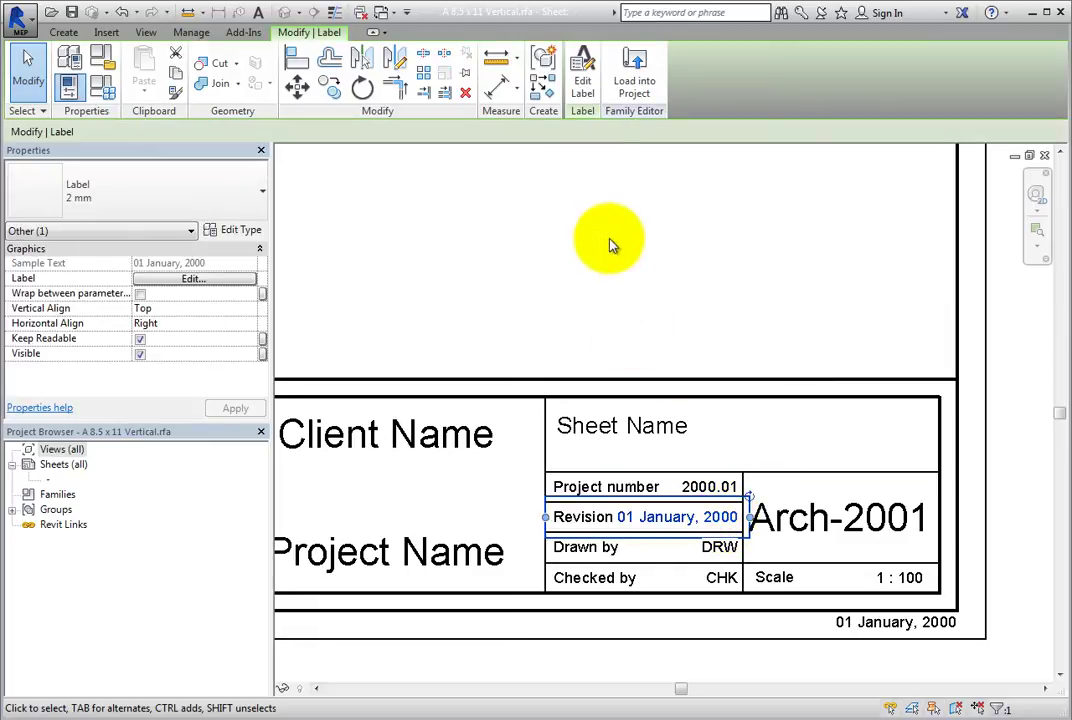
pyautogui.click(586, 97)
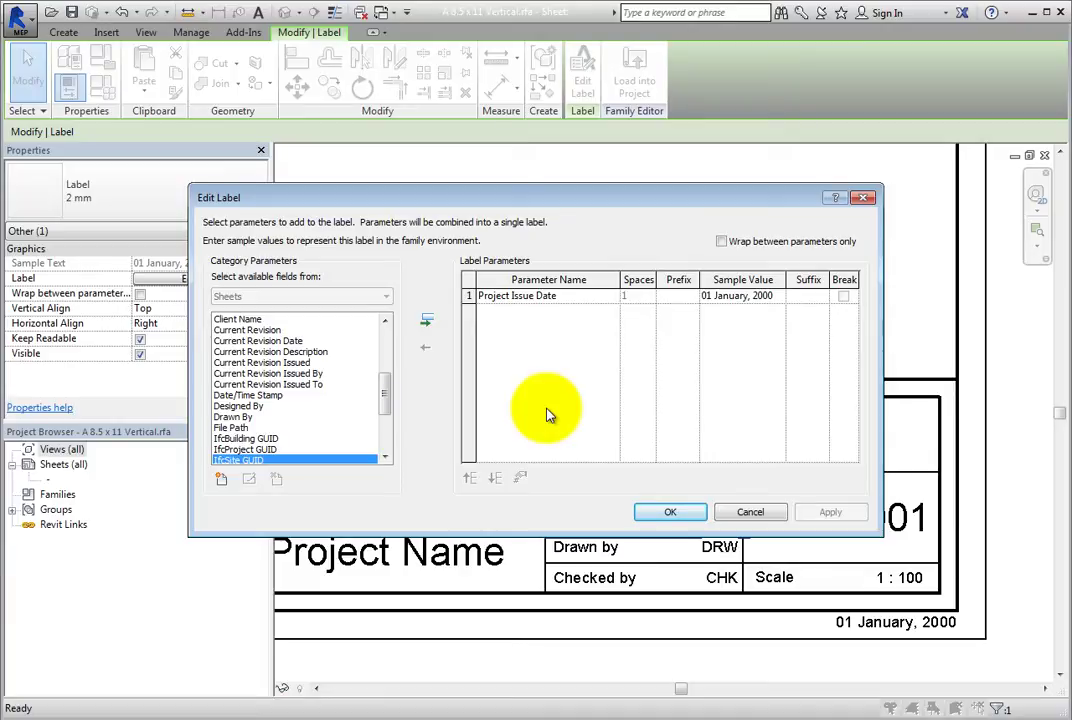
pyautogui.click(468, 297)
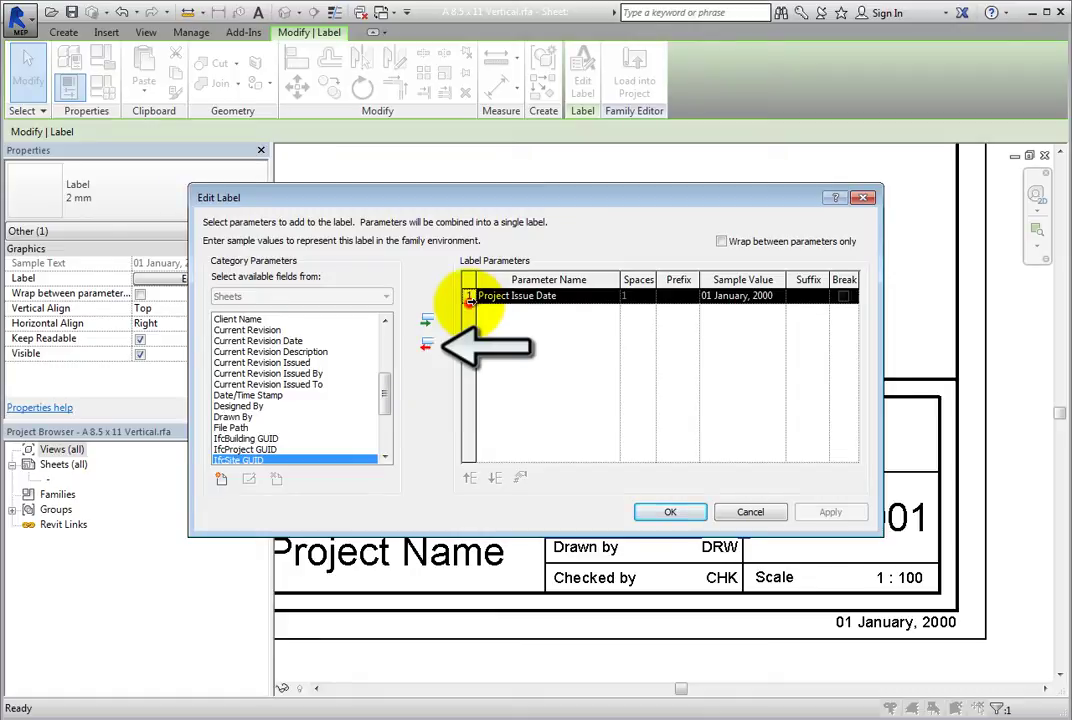
pyautogui.click(428, 347)
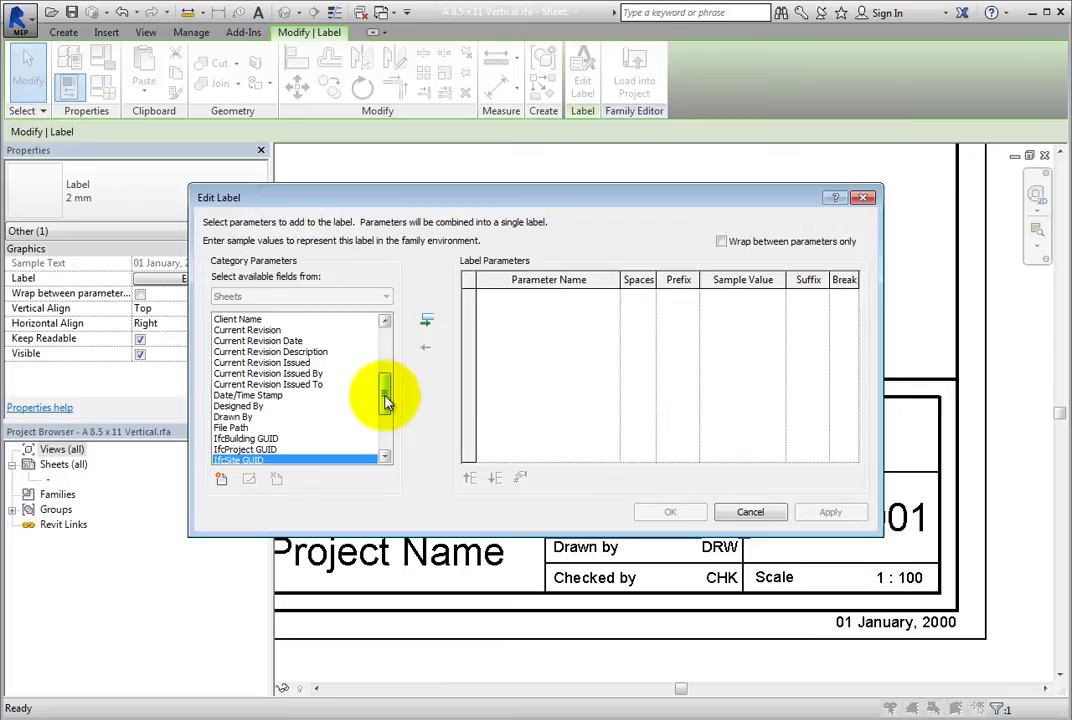
pyautogui.click(289, 342)
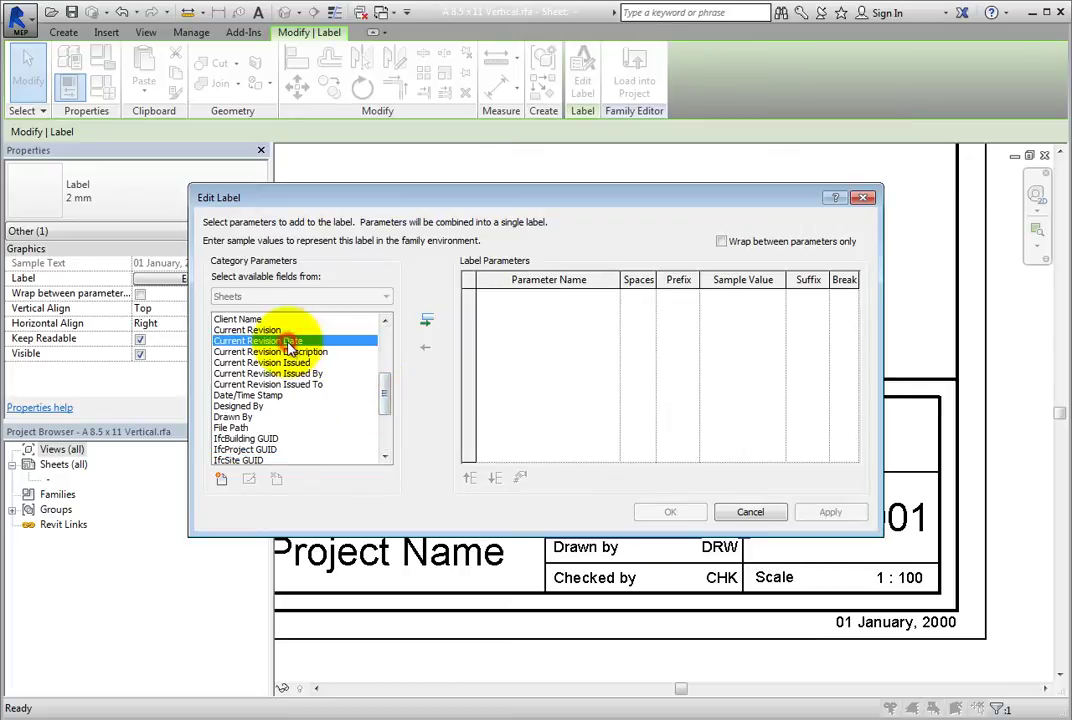
pyautogui.click(428, 326)
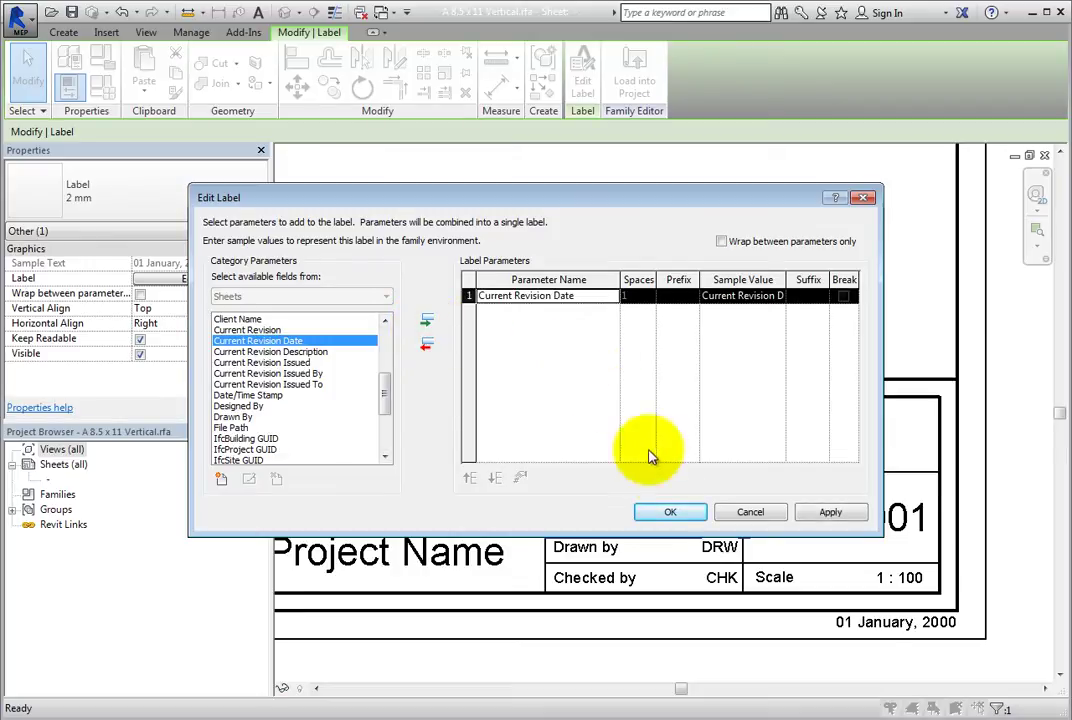
pyautogui.click(670, 512)
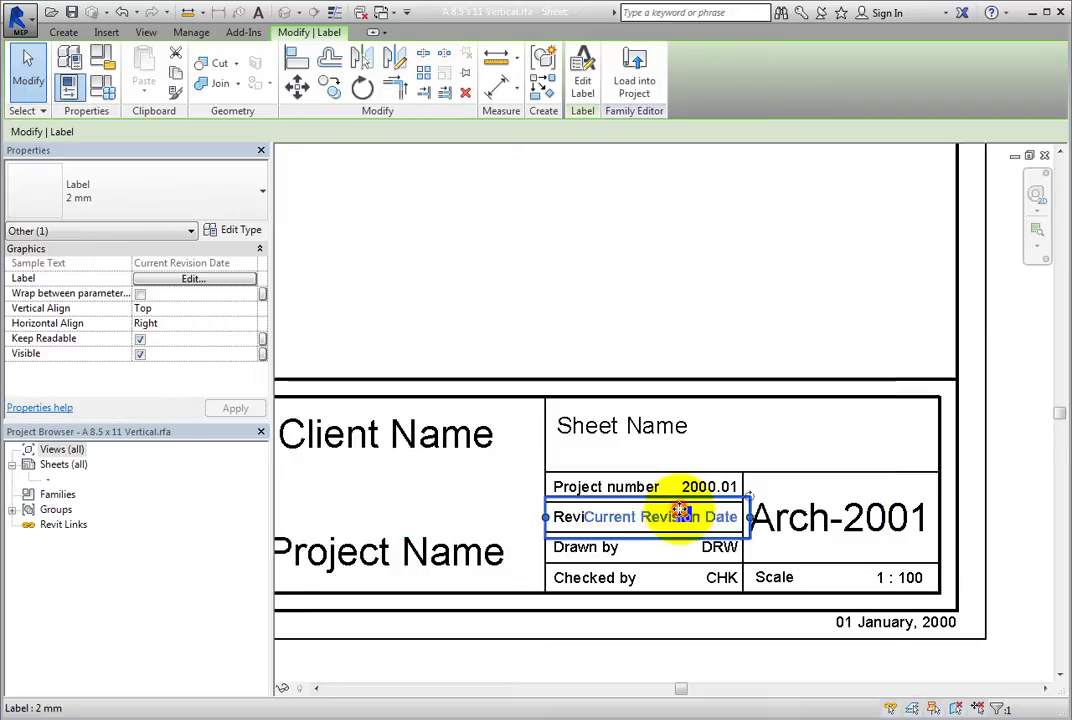
pyautogui.click(668, 634)
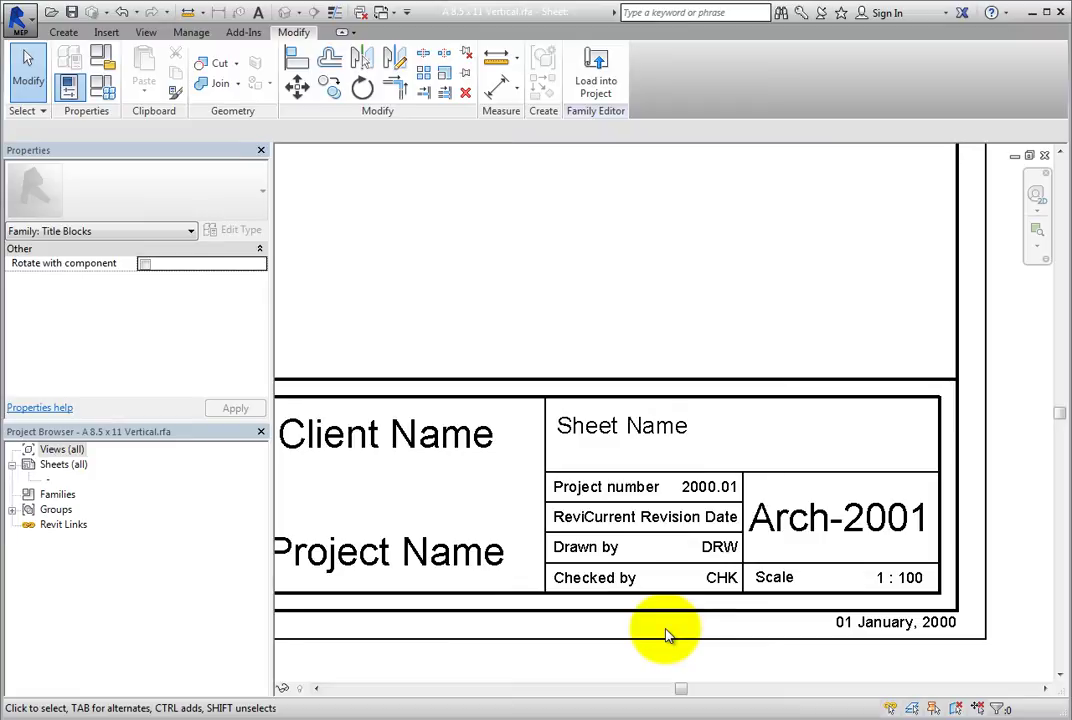
# Swap the Sheet Name label's parameter for Current Revision Description, with sample value 'Description'.
pyautogui.click(704, 522)
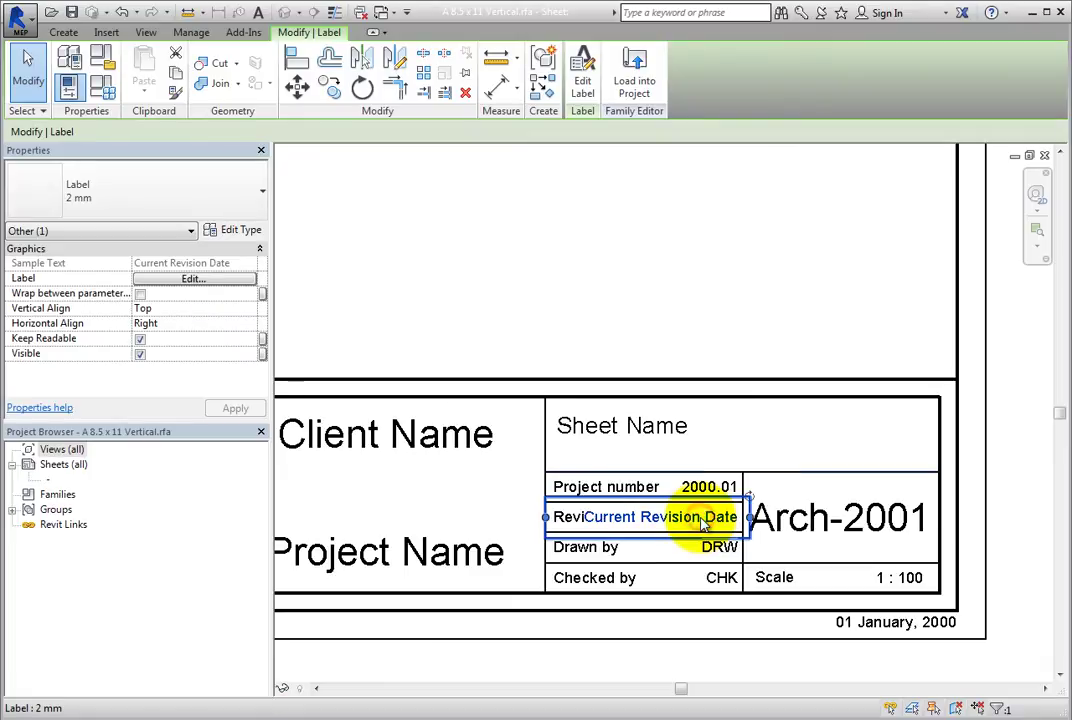
pyautogui.click(773, 461)
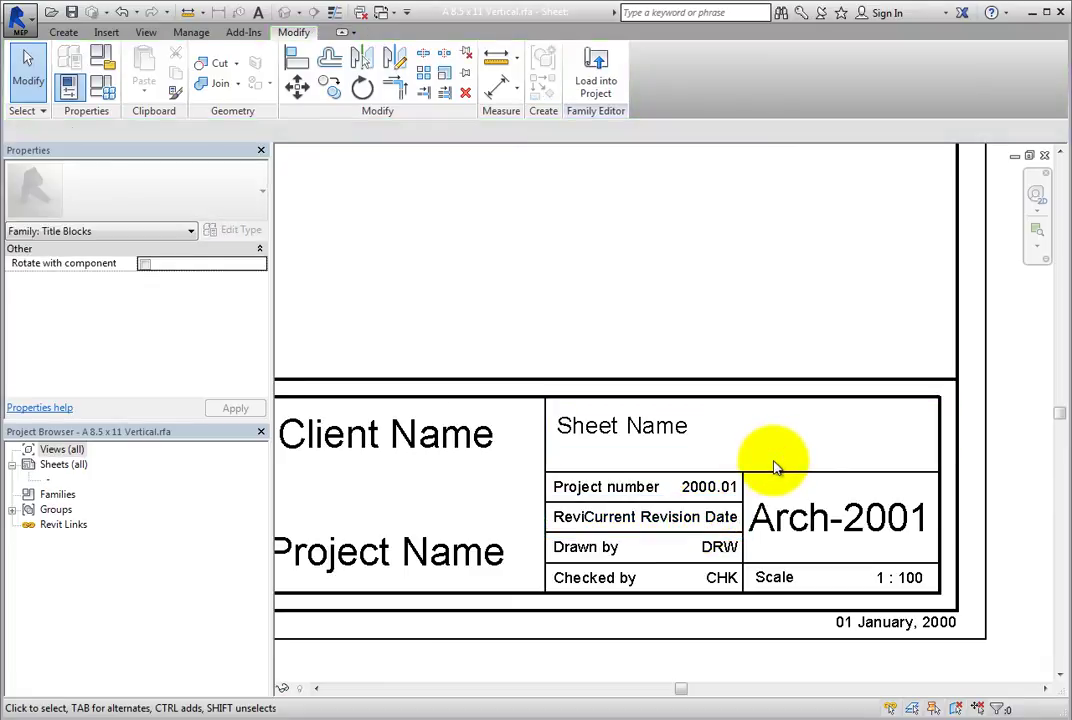
pyautogui.click(651, 434)
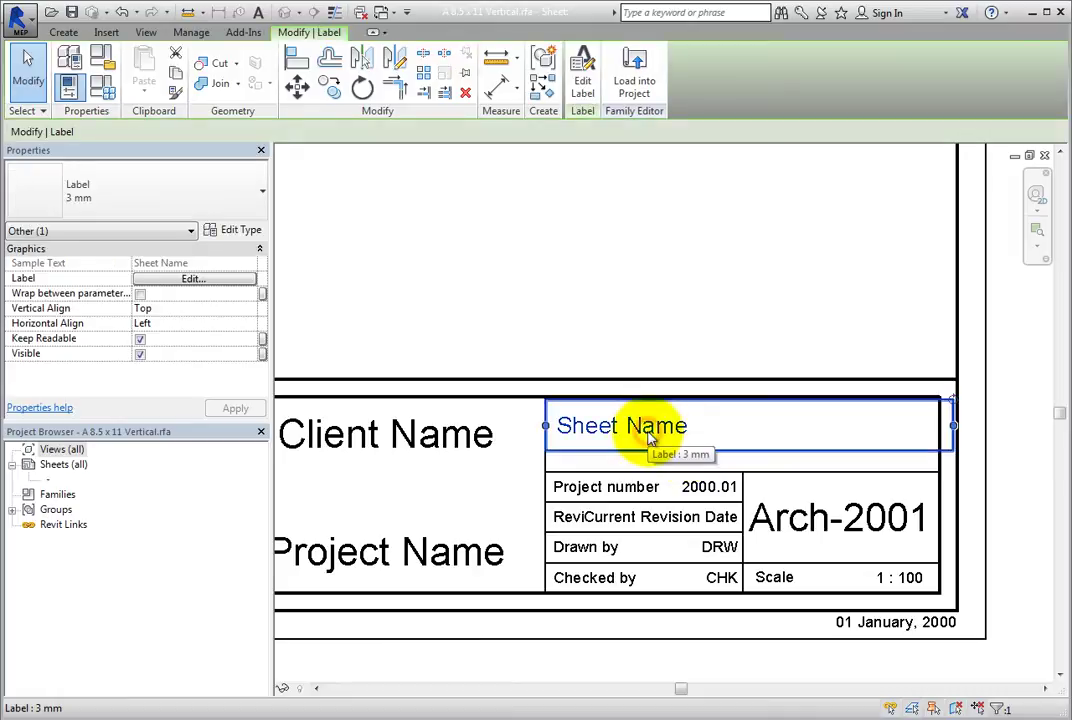
pyautogui.click(577, 95)
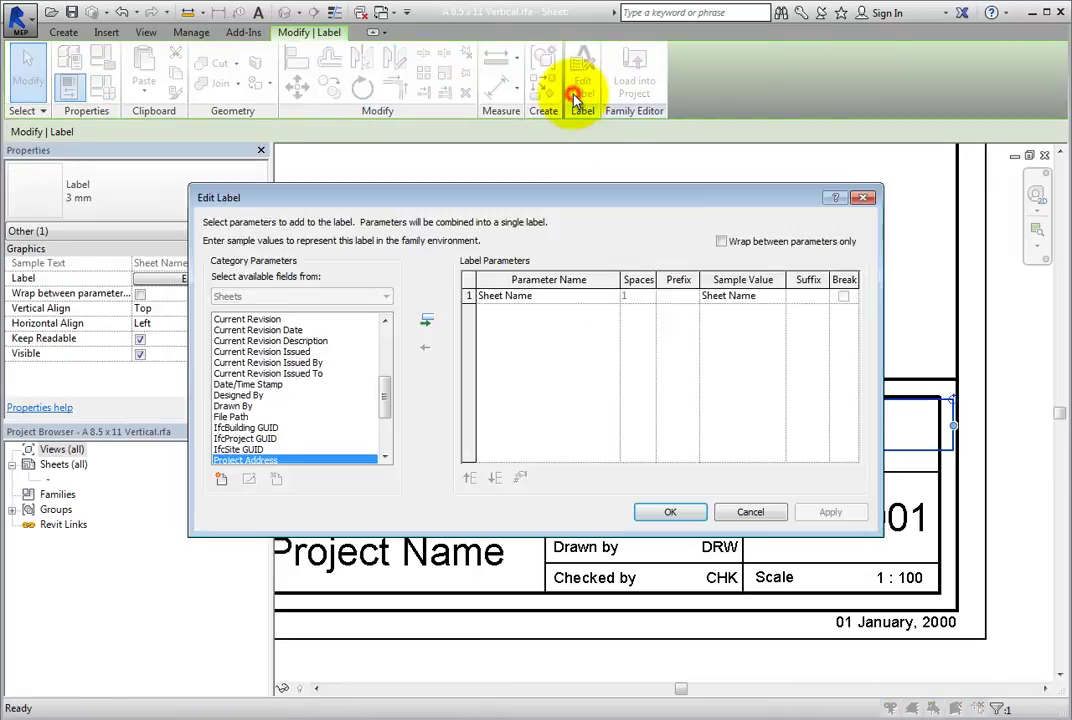
pyautogui.click(470, 296)
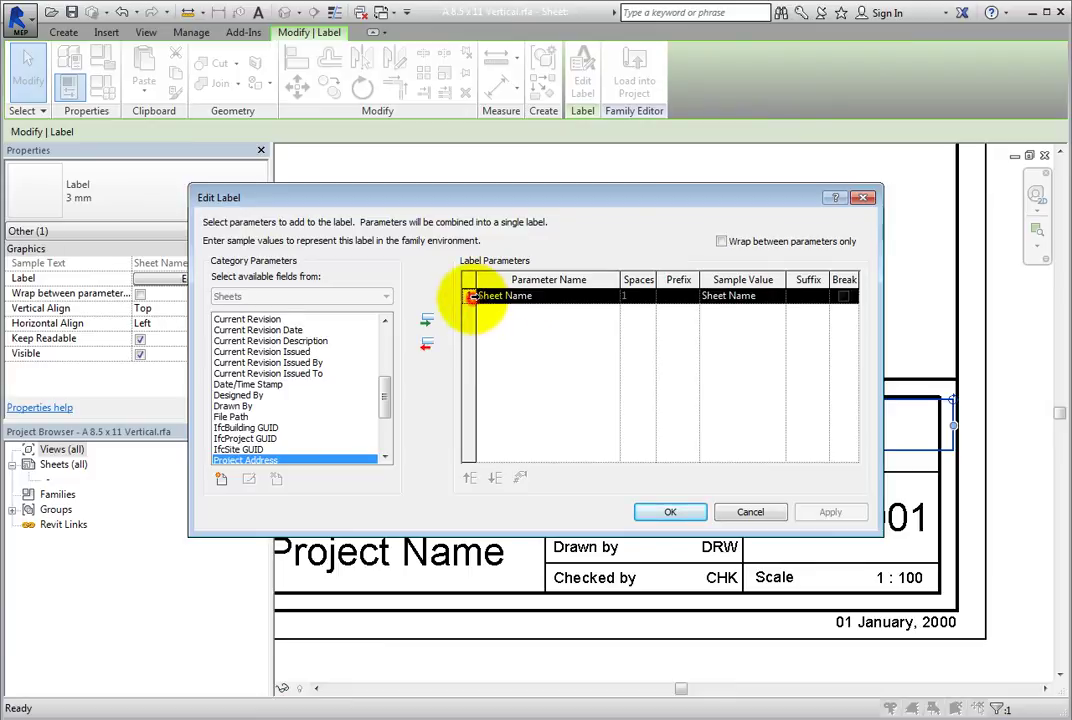
pyautogui.click(429, 347)
pyautogui.click(323, 342)
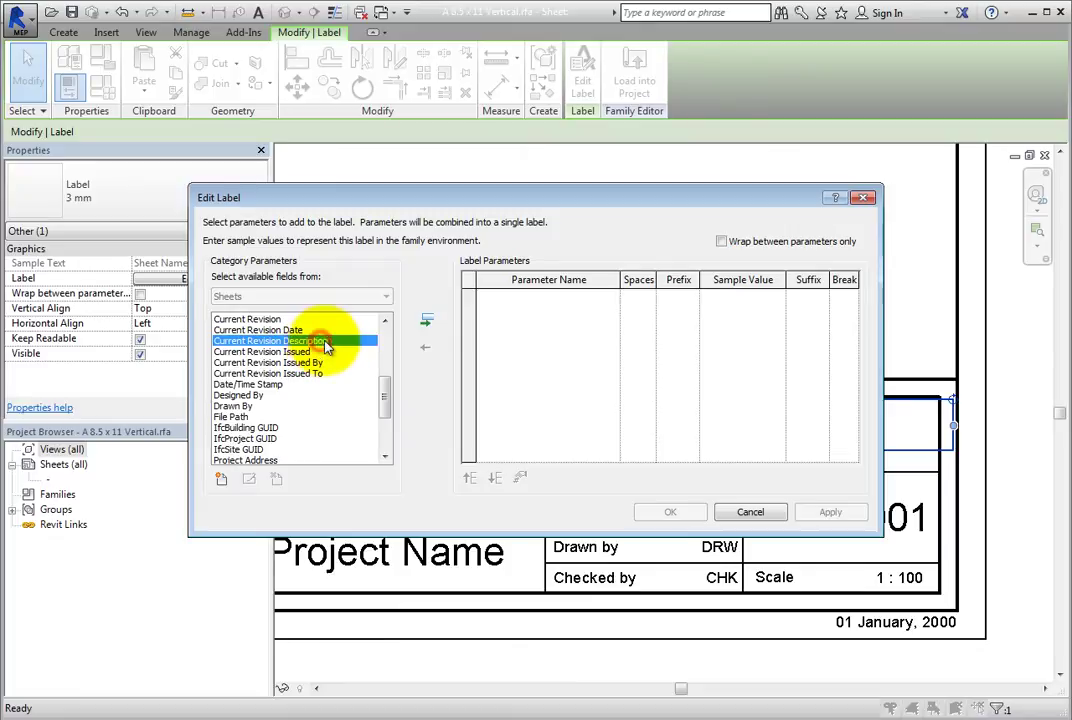
pyautogui.click(428, 320)
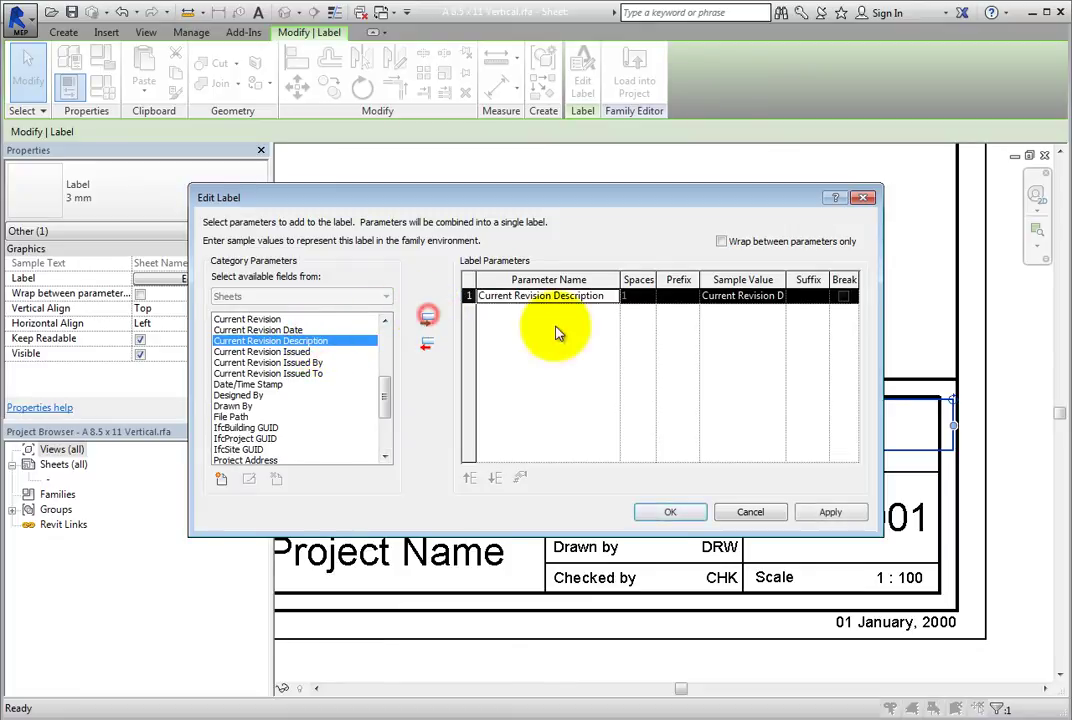
pyautogui.click(778, 295)
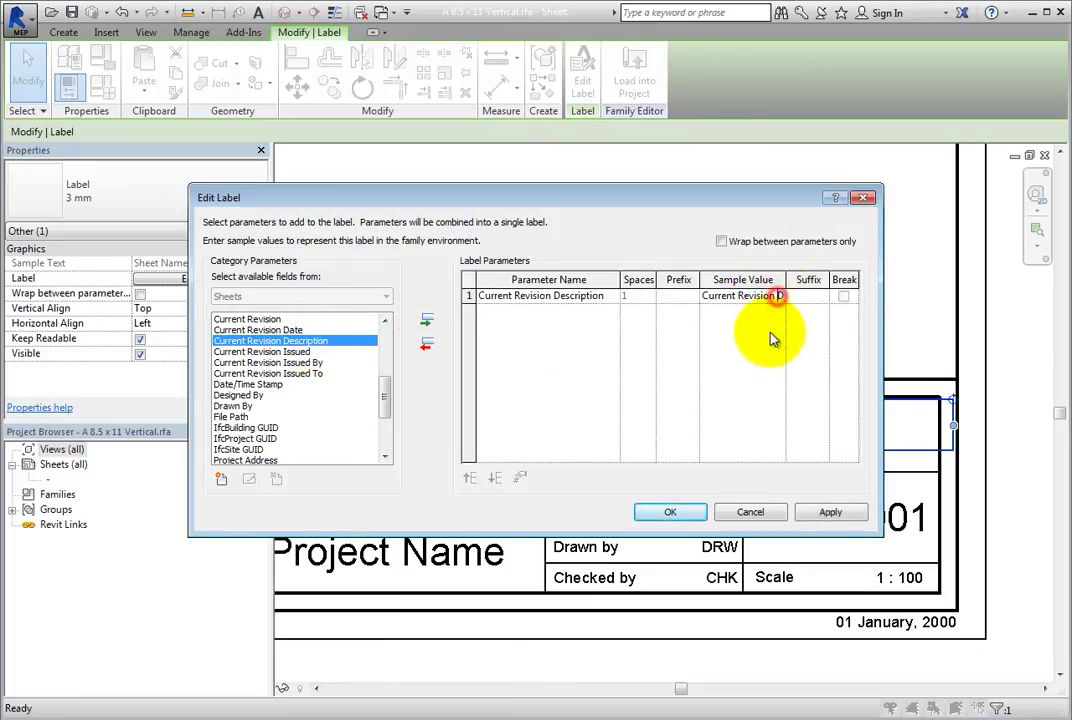
pyautogui.press('BackSpace')
pyautogui.press('BackSpace')
pyautogui.press('BackSpace')
pyautogui.press('BackSpace')
pyautogui.press('BackSpace')
pyautogui.press('BackSpace')
pyautogui.press('BackSpace')
pyautogui.press('BackSpace')
pyautogui.press('BackSpace')
pyautogui.press('BackSpace')
pyautogui.press('BackSpace')
pyautogui.press('BackSpace')
pyautogui.press('BackSpace')
pyautogui.press('BackSpace')
pyautogui.press('BackSpace')
pyautogui.press('BackSpace')
pyautogui.press('BackSpace')
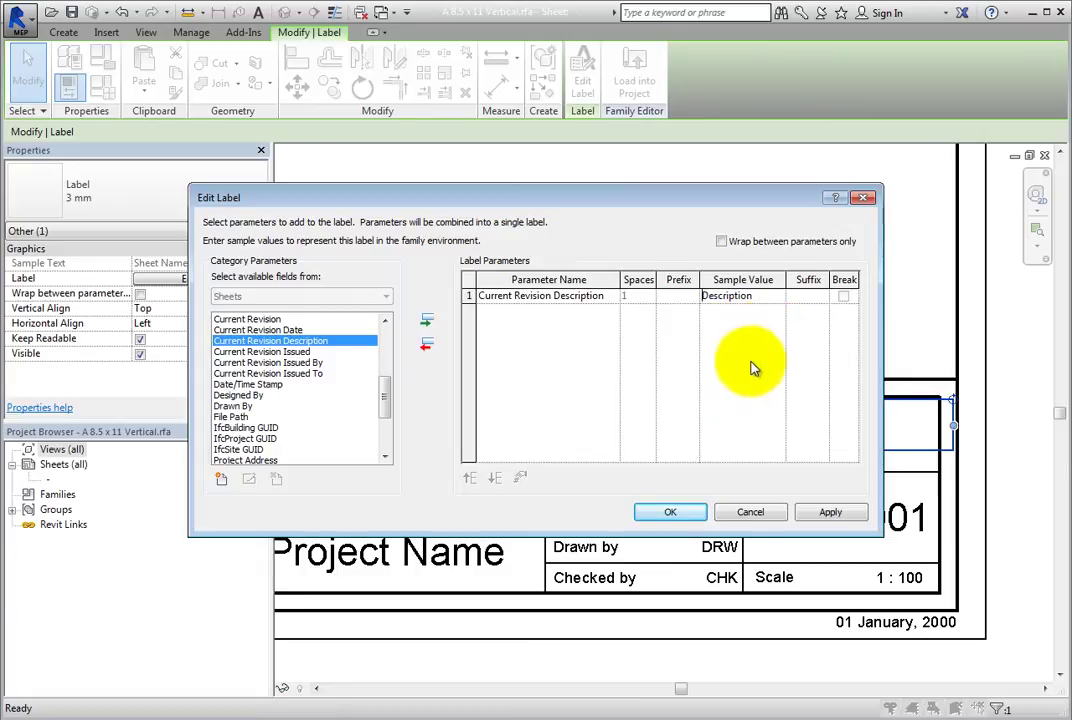
pyautogui.click(683, 513)
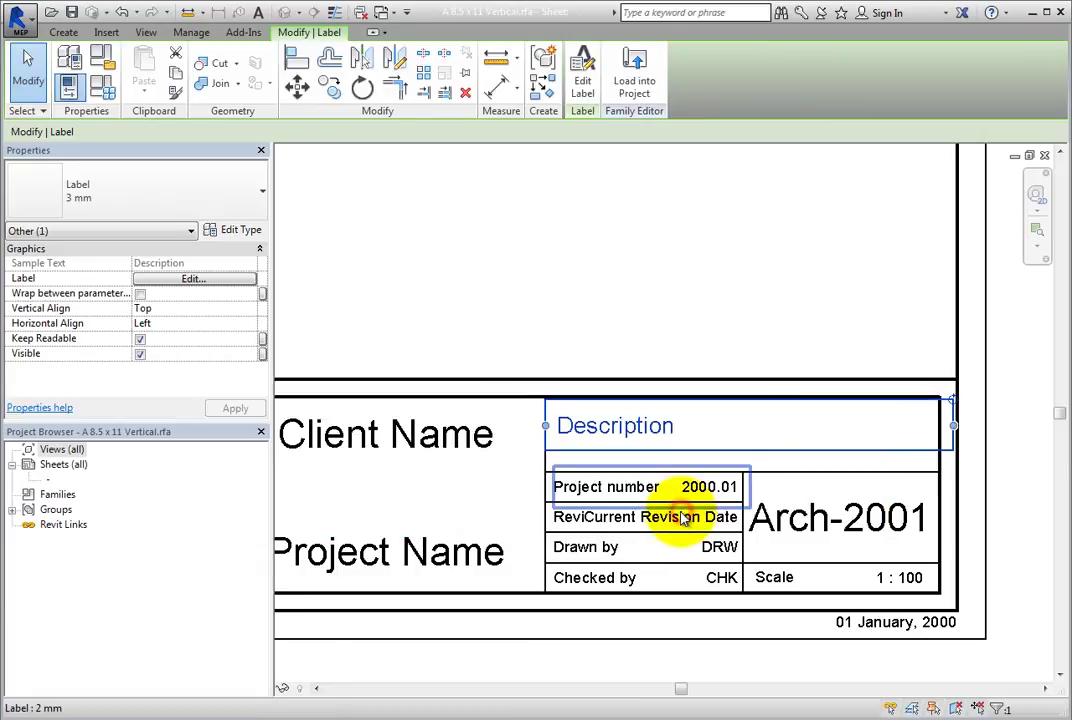
pyautogui.click(653, 354)
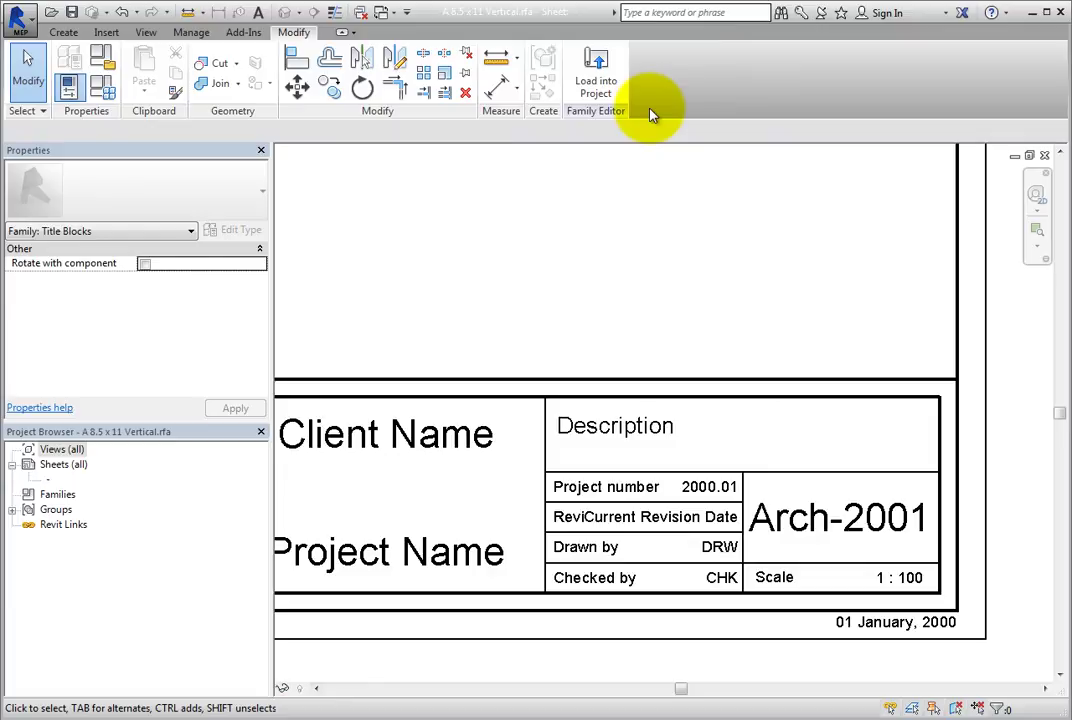
# Load the edited A 8.5 x 11 titleblock family into the Revisions_i.rvt project.
pyautogui.click(612, 100)
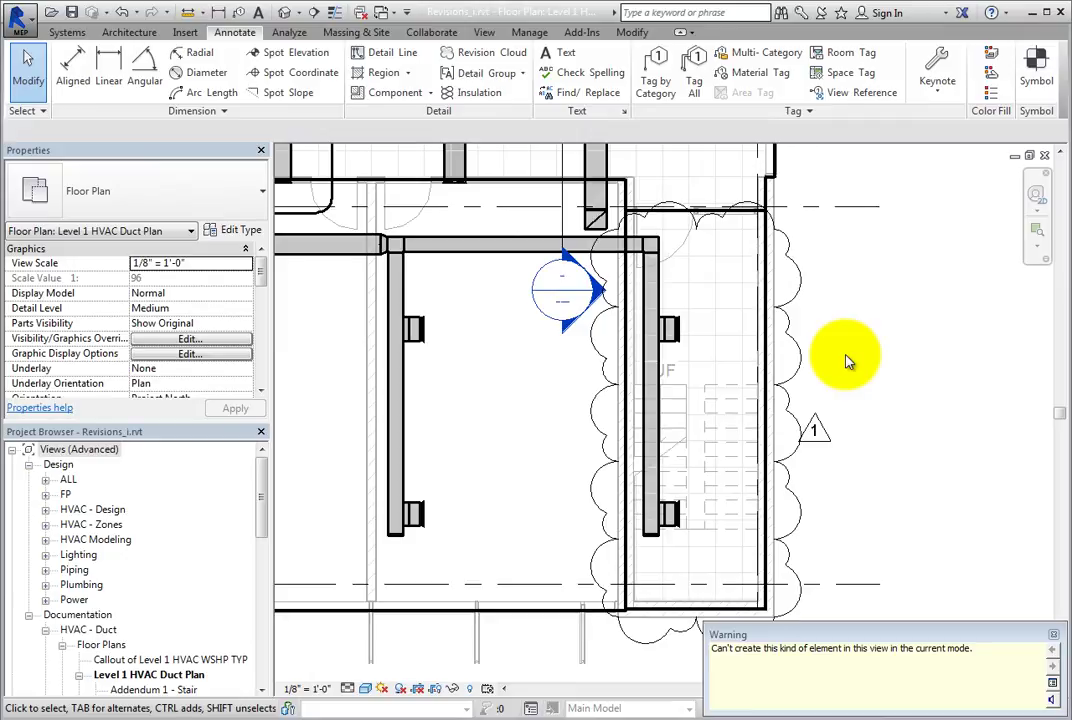
# Dismiss the warning and add sheet E202 using the A 8.5 x 11 Vertical titleblock.
pyautogui.click(866, 454)
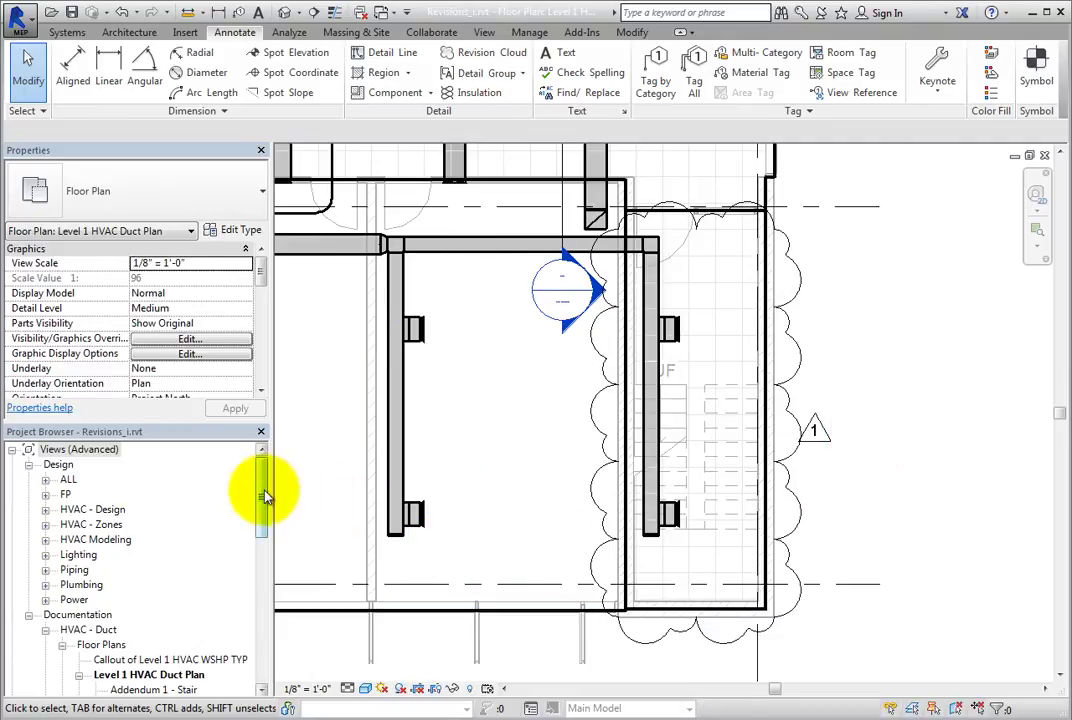
pyautogui.moveTo(265, 495); pyautogui.dragTo(250, 627)
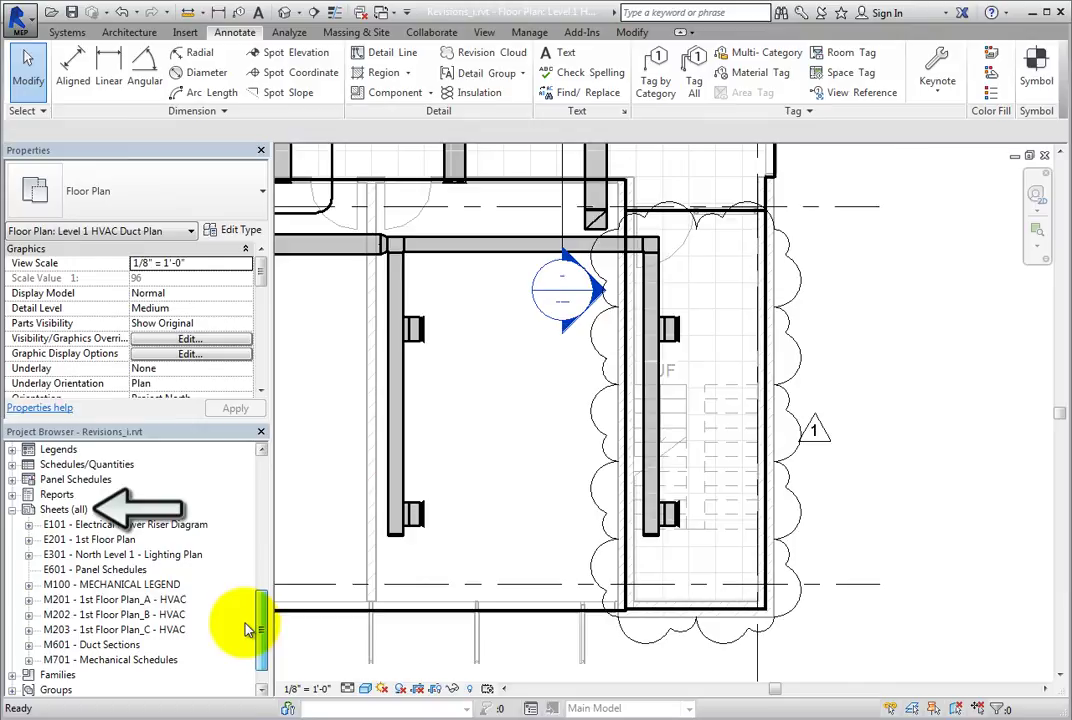
pyautogui.rightClick(70, 509)
pyautogui.click(150, 526)
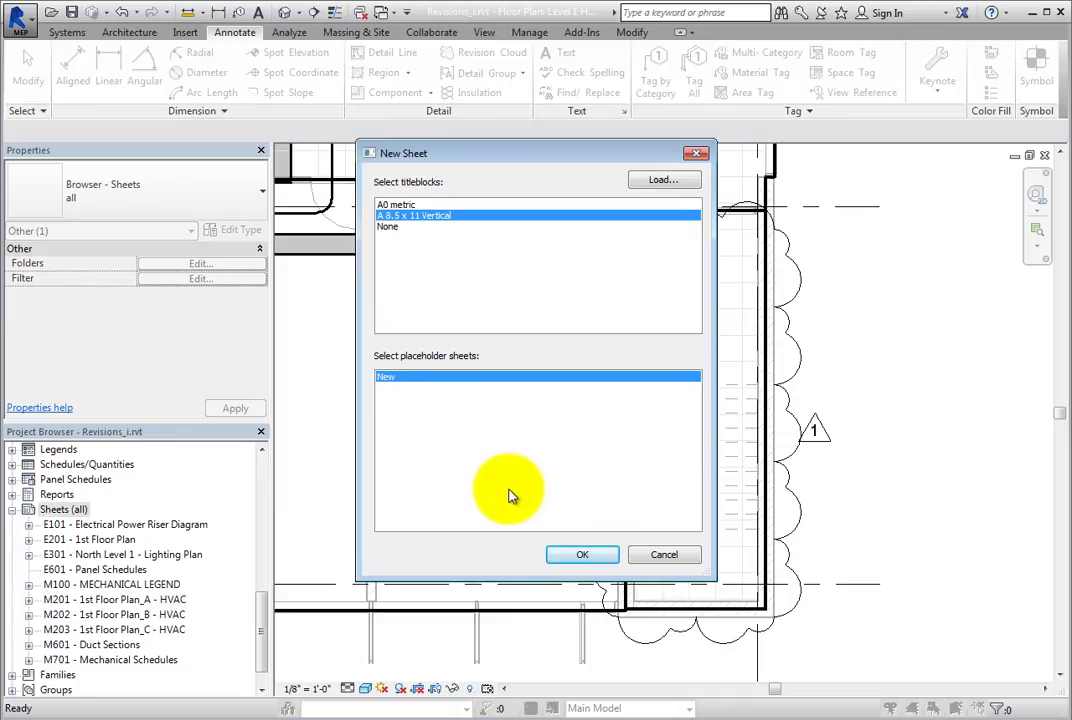
pyautogui.click(581, 555)
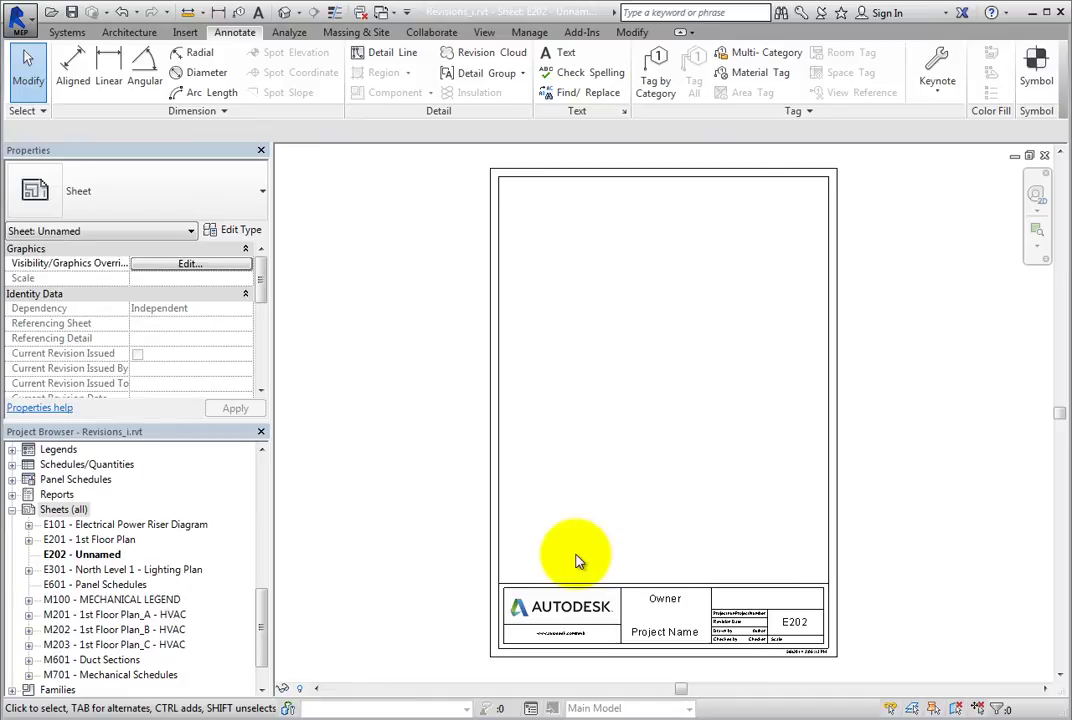
# Place the Addendum 1 - Stair view on sheet E202 and nudge it up-left.
pyautogui.moveTo(263, 623); pyautogui.dragTo(261, 525)
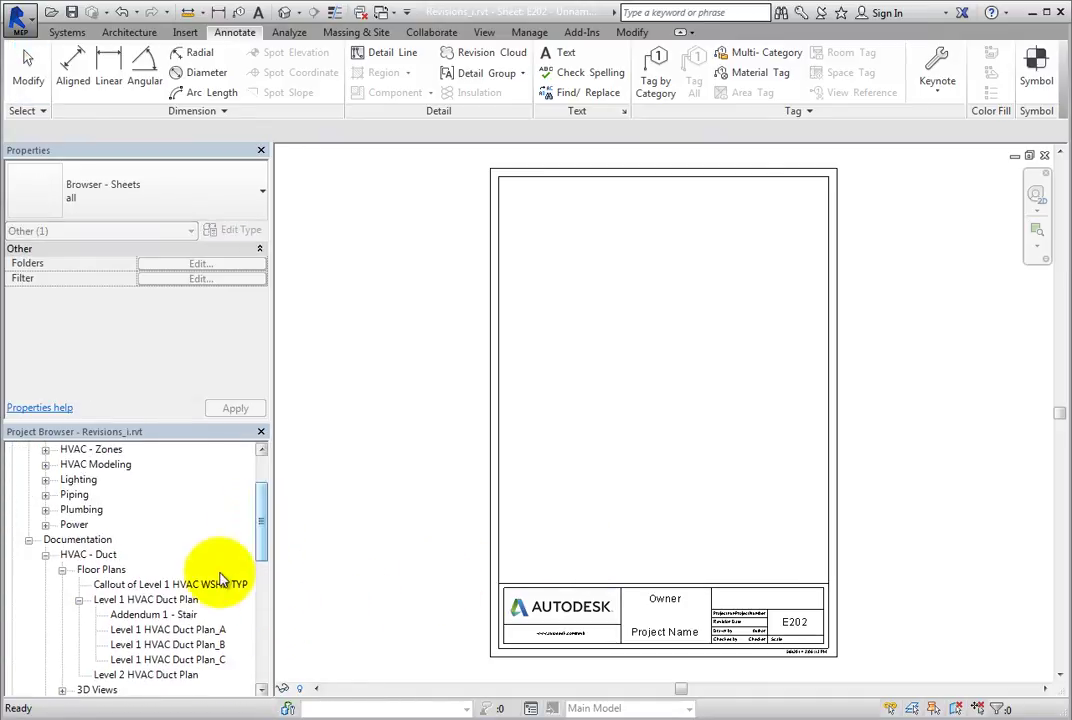
pyautogui.click(150, 614)
pyautogui.moveTo(250, 604); pyautogui.dragTo(591, 419)
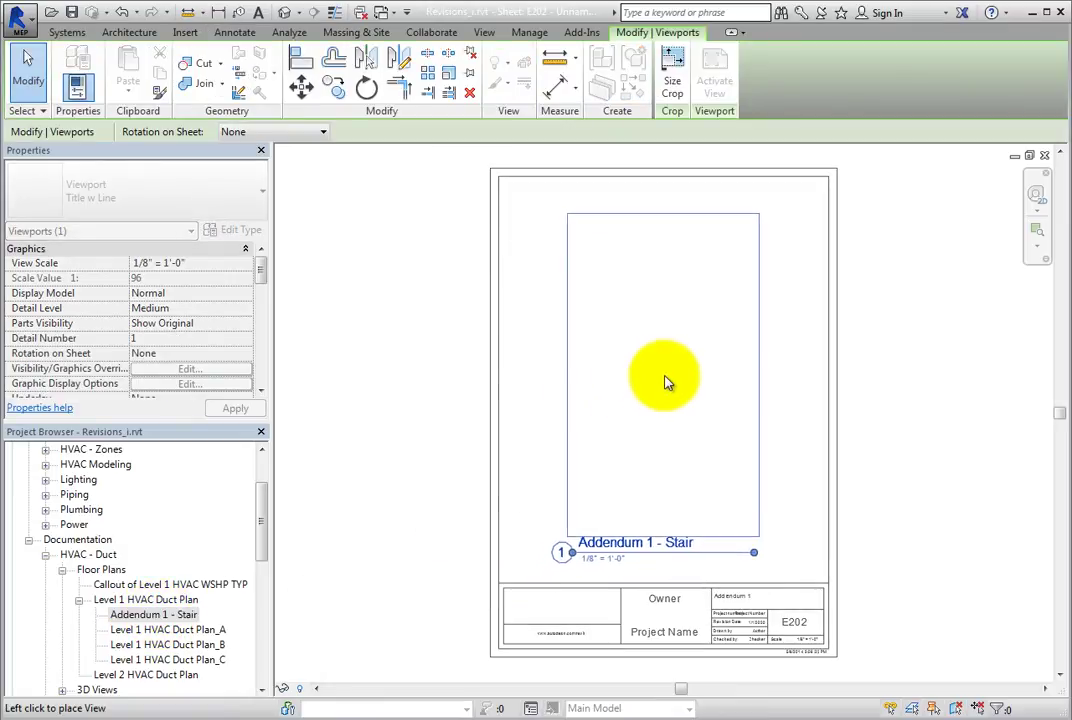
pyautogui.click(665, 385)
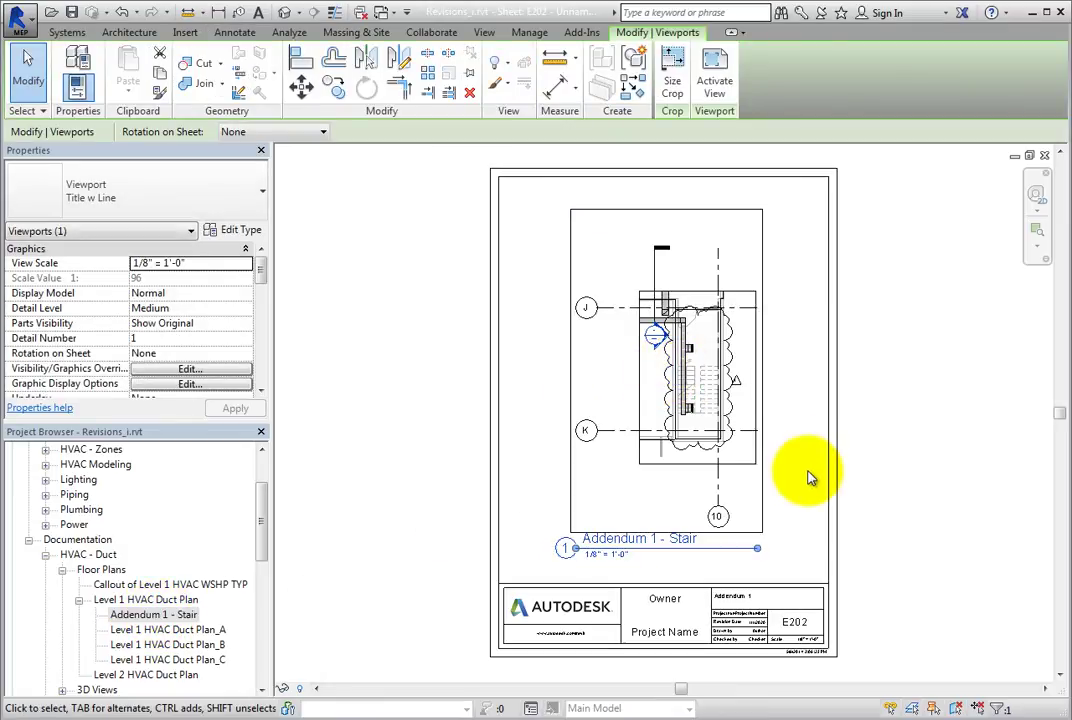
pyautogui.moveTo(730, 438)
pyautogui.mouseDown()
pyautogui.moveTo(692, 398)
pyautogui.moveTo(695, 423)
pyautogui.moveTo(717, 412)
pyautogui.moveTo(722, 431)
pyautogui.mouseUp()
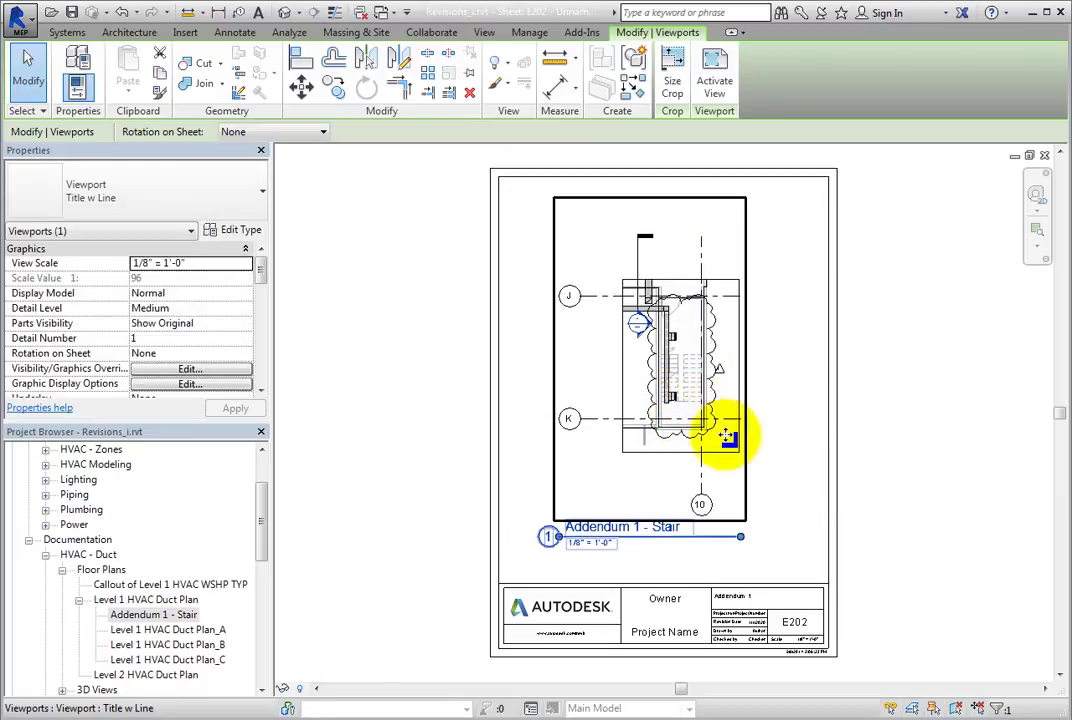
pyautogui.click(770, 517)
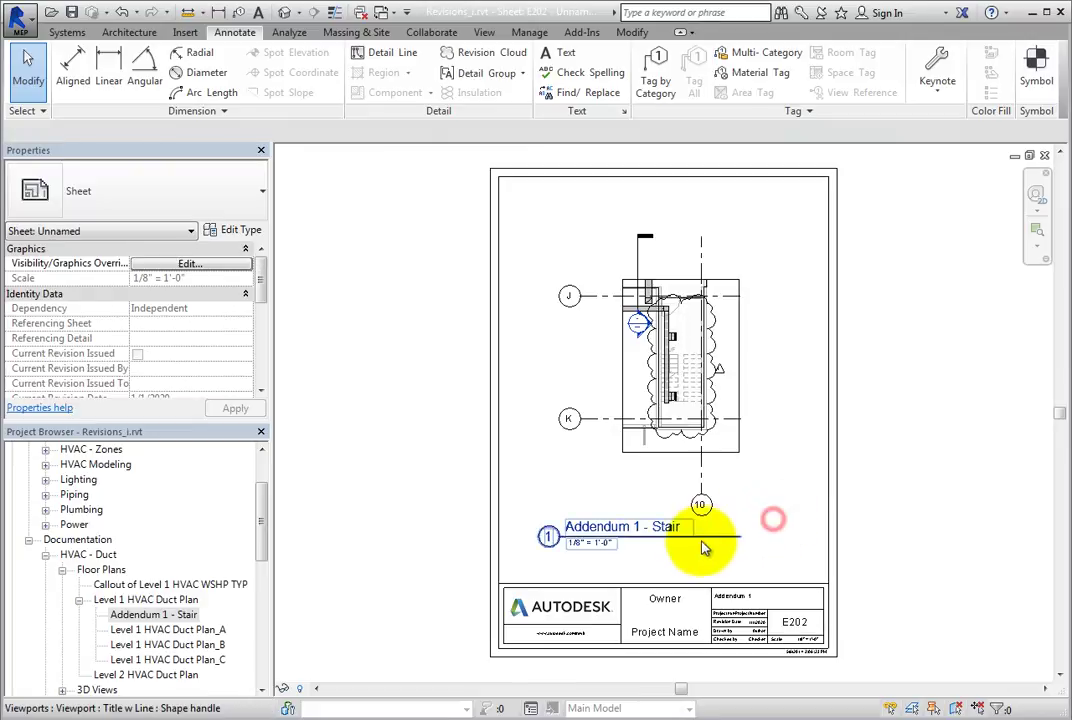
# Move the stair viewport's title line down beneath the plan.
pyautogui.click(700, 544)
pyautogui.moveTo(702, 553); pyautogui.dragTo(704, 562)
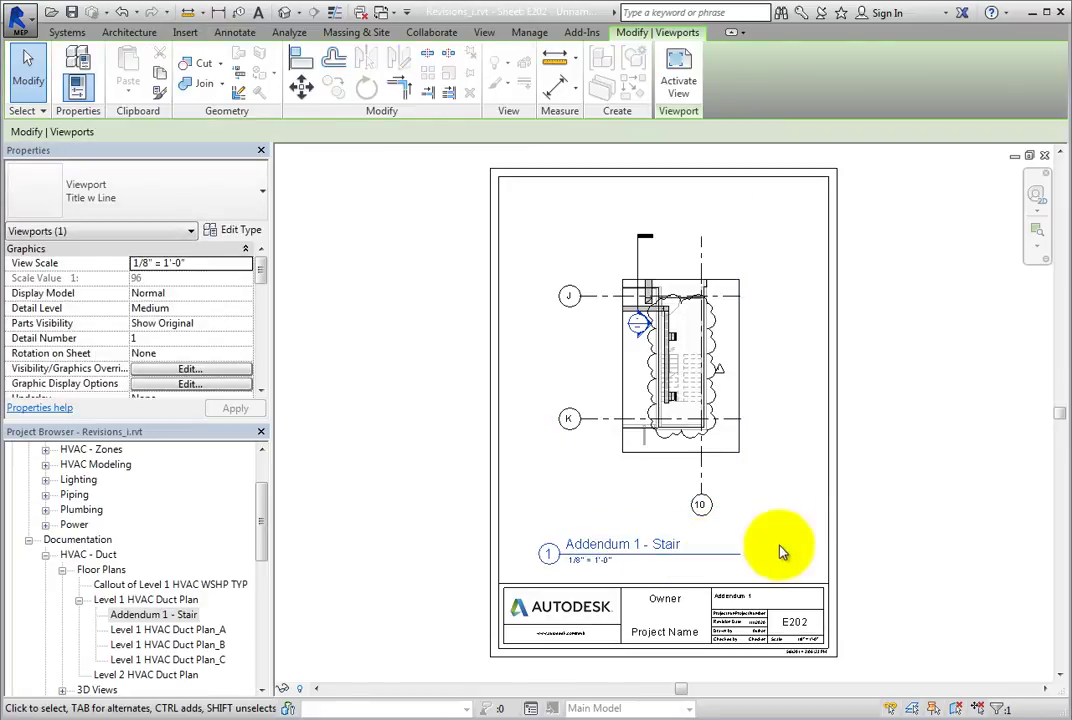
pyautogui.click(802, 560)
# Replace the titleblock's E202 sheet number with SSK-1.
pyautogui.scroll(5, 800, 679)
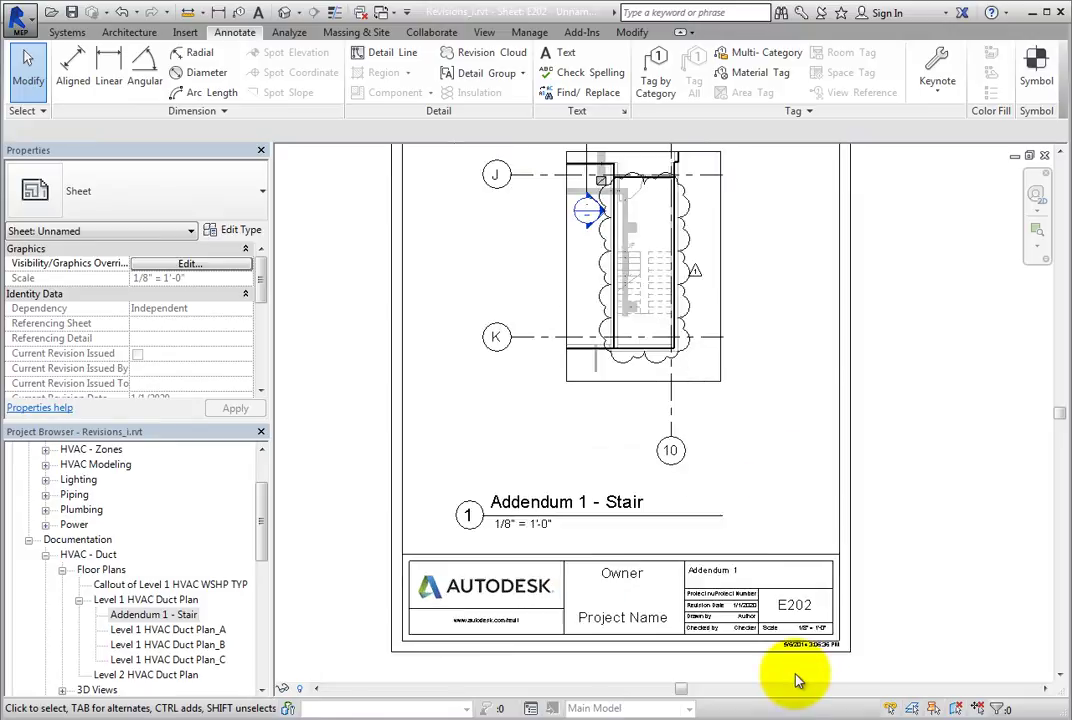
pyautogui.moveTo(661, 676); pyautogui.dragTo(832, 690, button='middle')
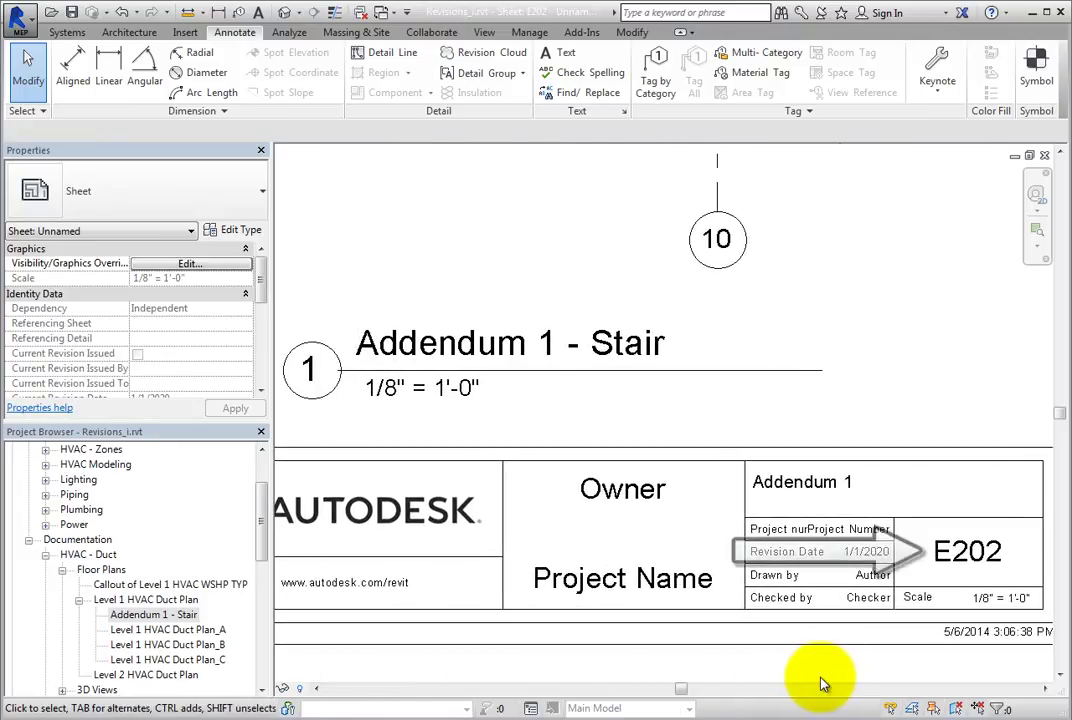
pyautogui.moveTo(820, 683); pyautogui.dragTo(730, 634, button='middle')
pyautogui.click(833, 526)
pyautogui.click(833, 526)
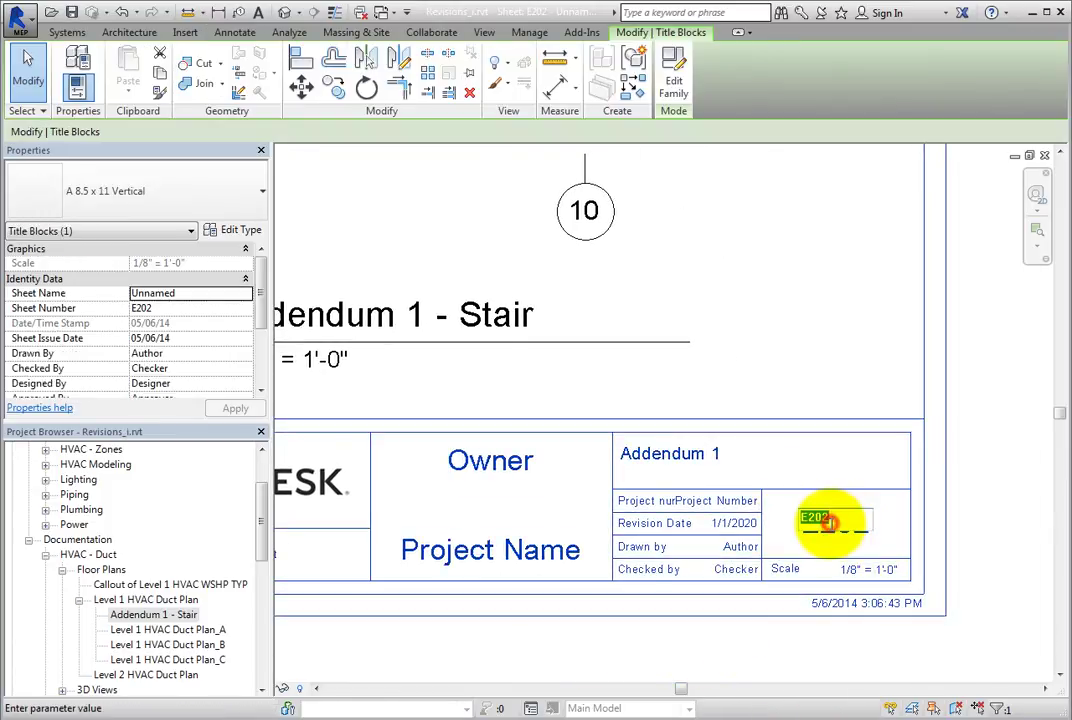
pyautogui.write('SSK-1')
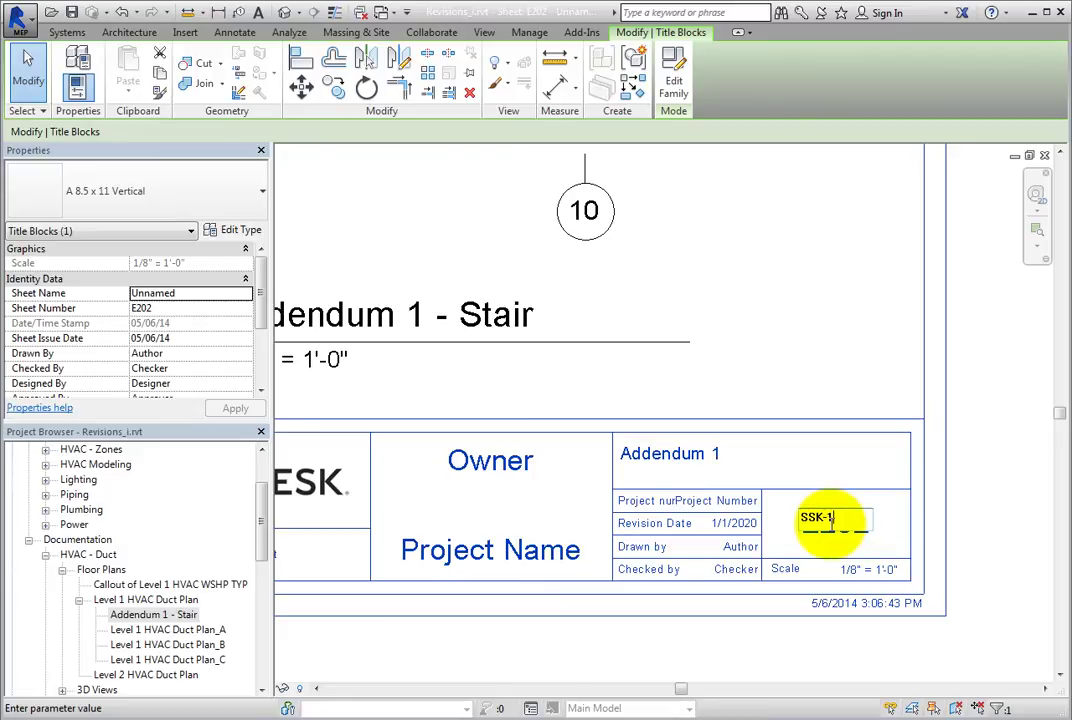